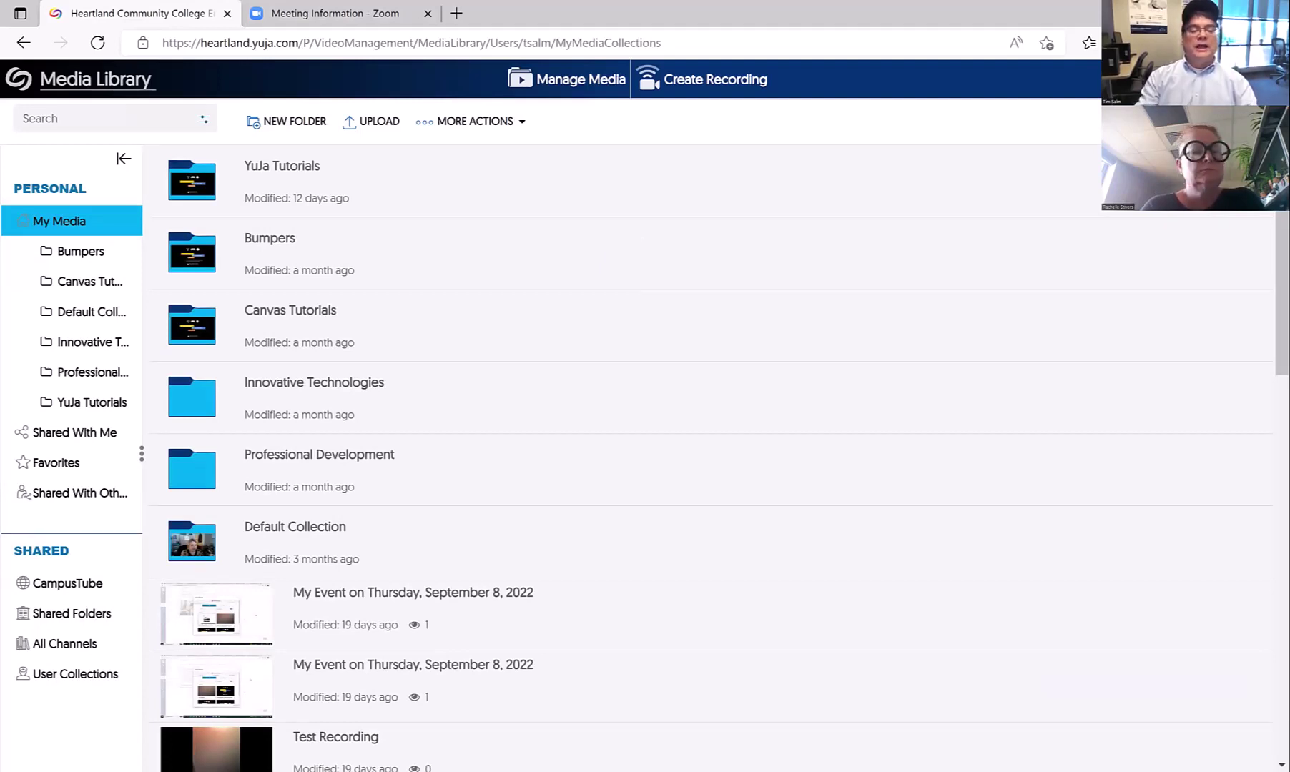
Open the YuJa Tutorials folder in My Media
{"action": "mouse_move", "coordinate": [477, 598]}
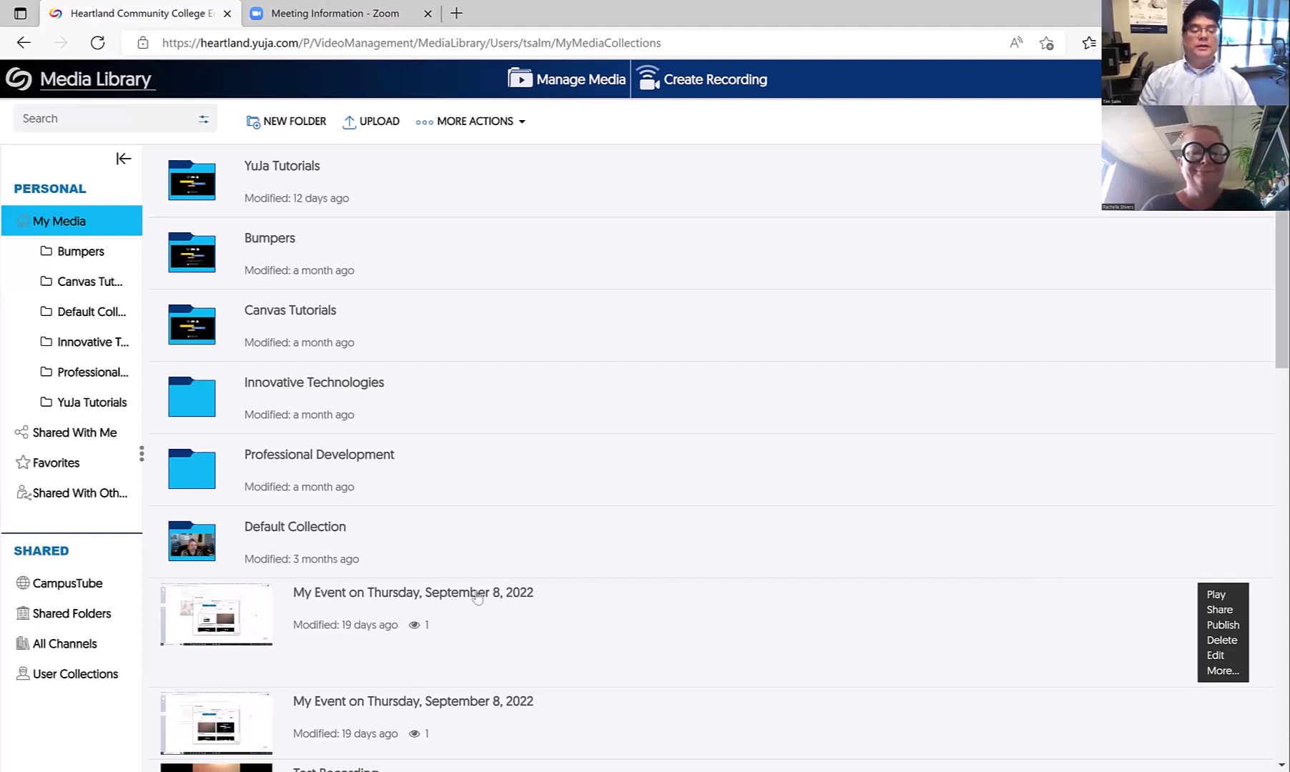
{"action": "mouse_move", "coordinate": [451, 699]}
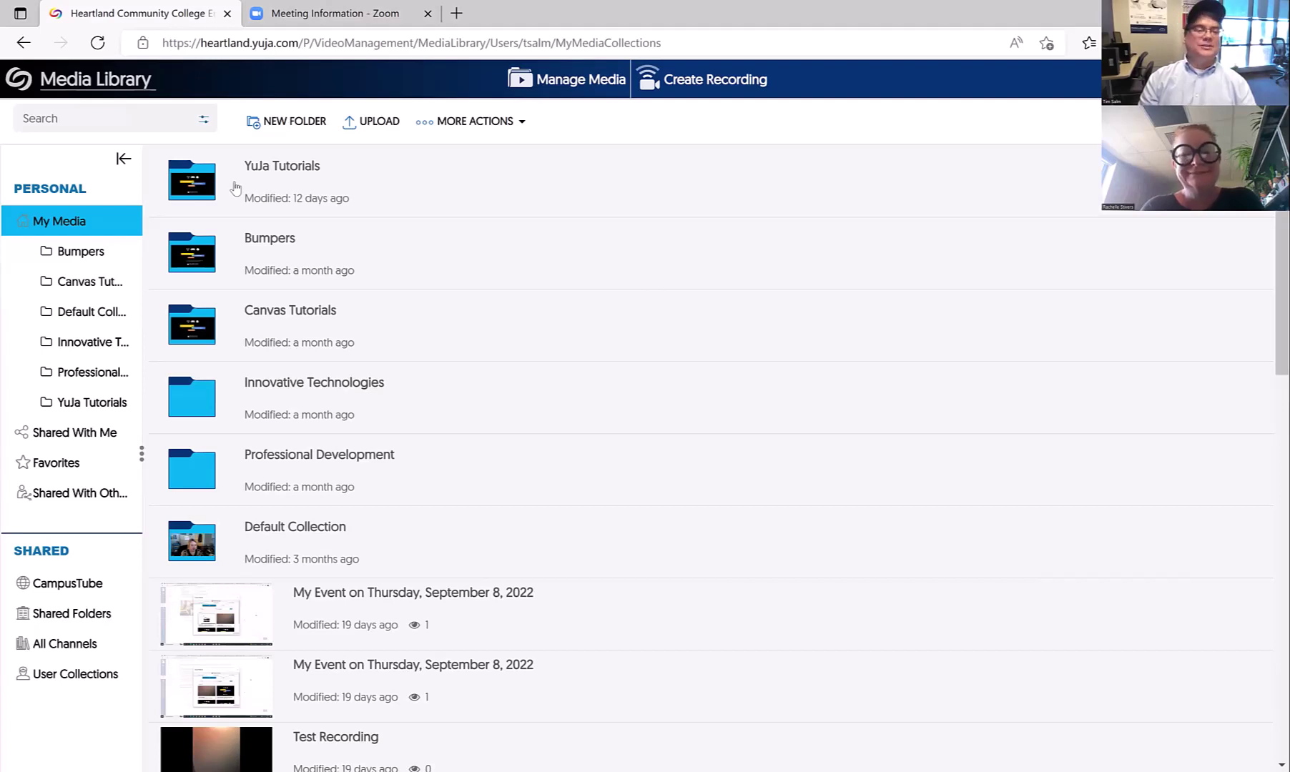
{"action": "left_click", "coordinate": [206, 181]}
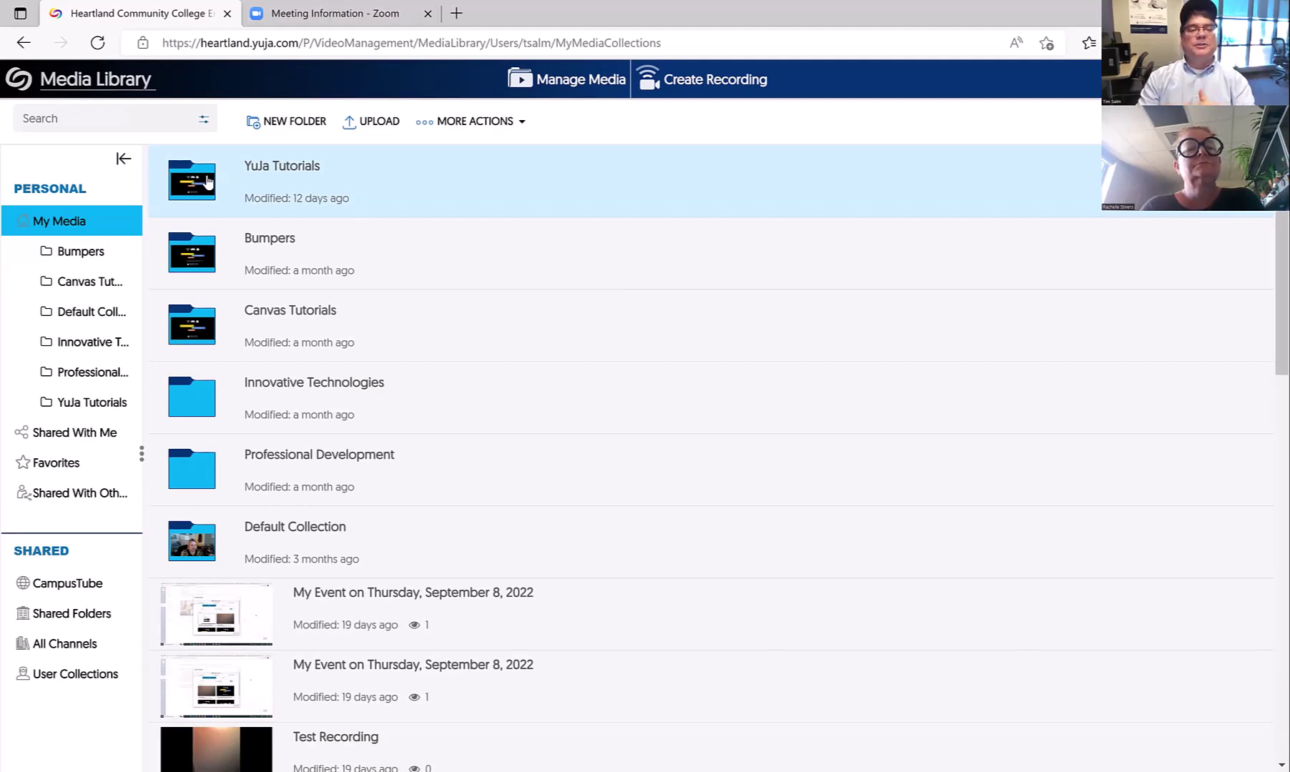
{"action": "double_click", "coordinate": [207, 181]}
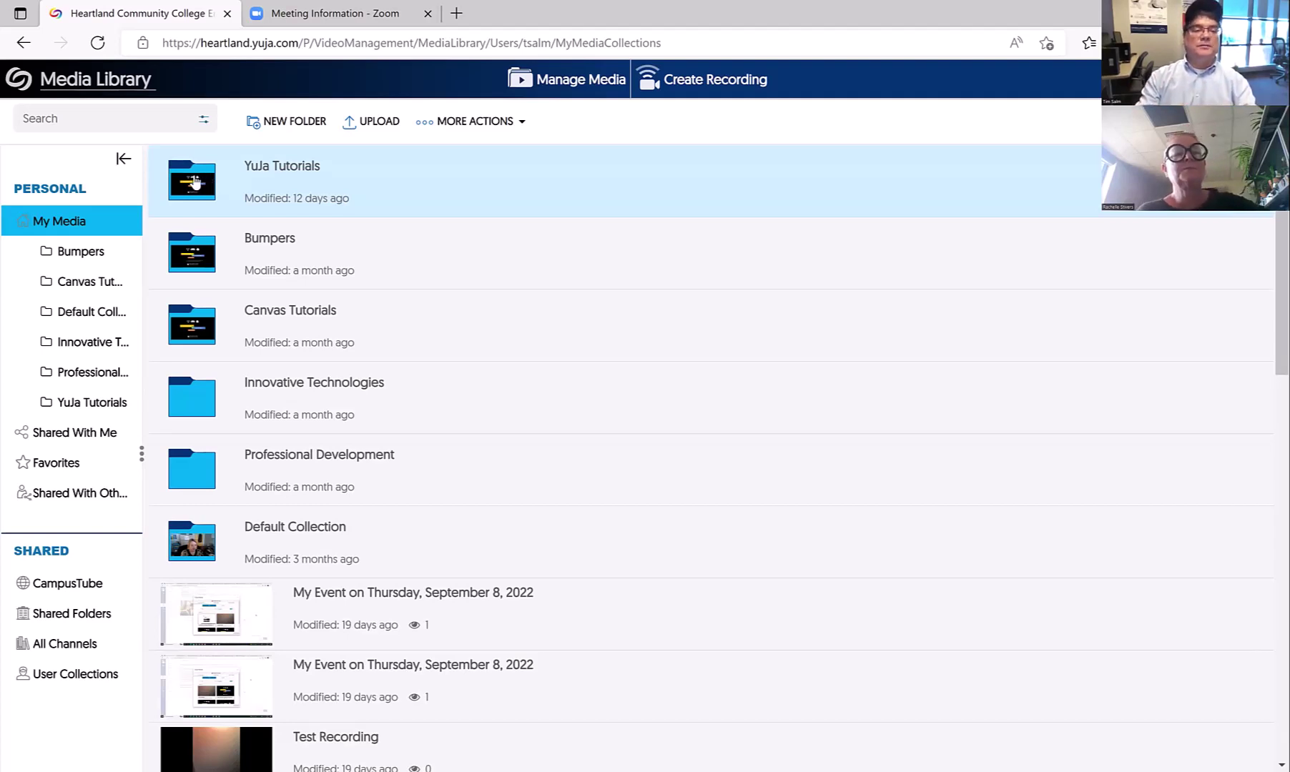
{"action": "left_click", "coordinate": [195, 181]}
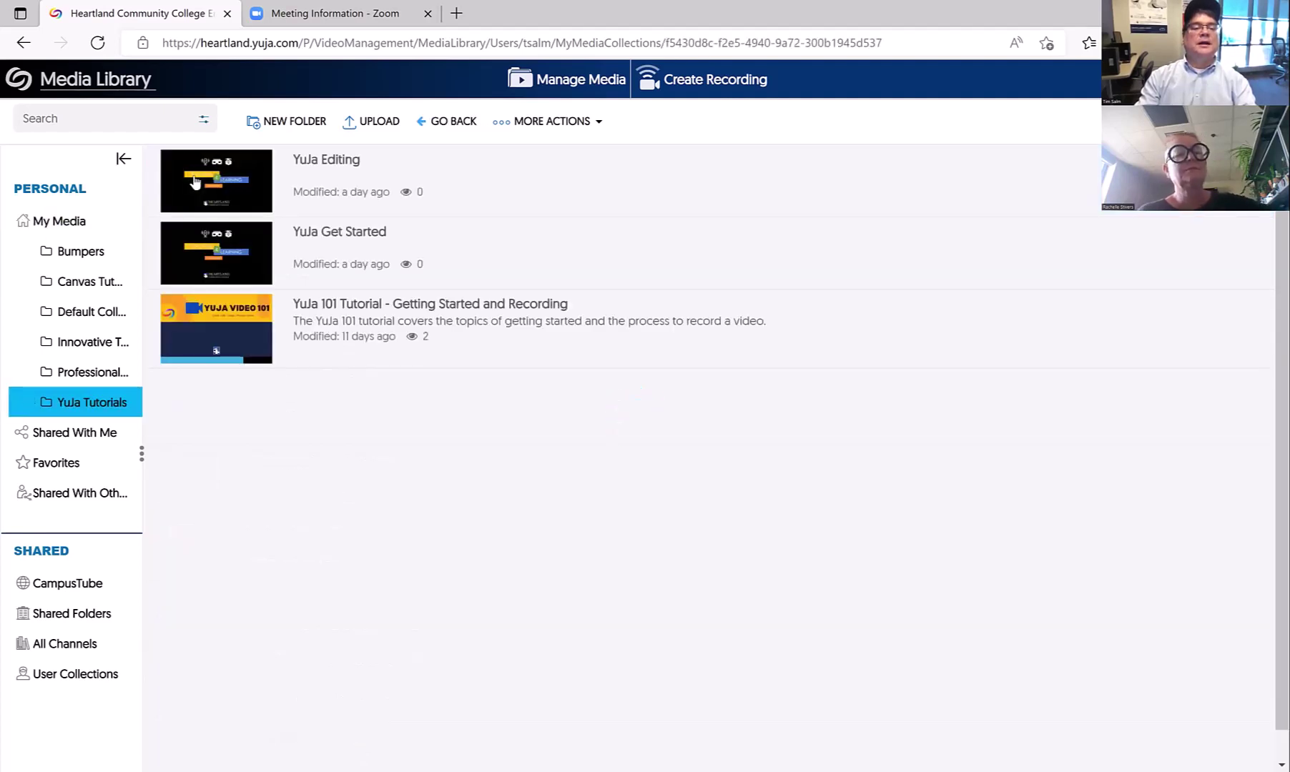
Open the media details of the video "YuJa 101 Tutorial - Getting Started and Recording"
{"action": "mouse_move", "coordinate": [891, 269]}
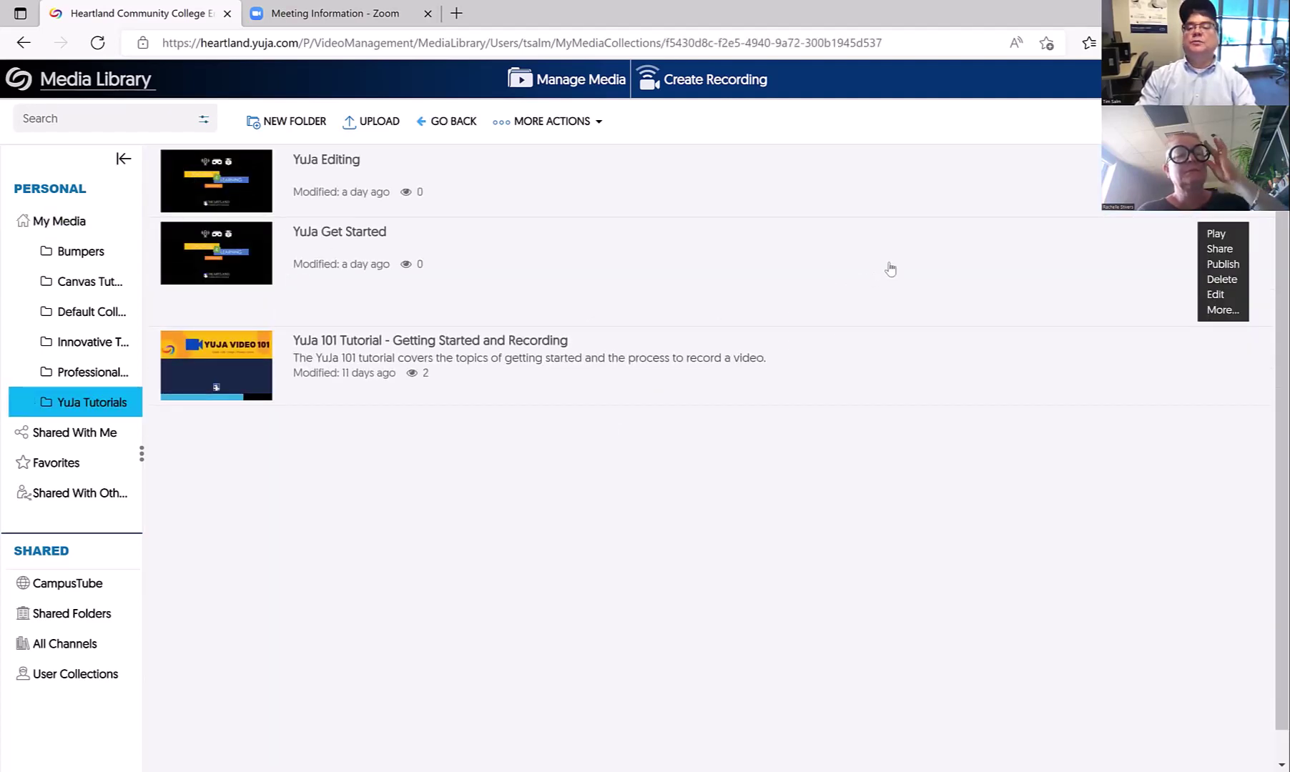
{"action": "mouse_move", "coordinate": [1153, 232]}
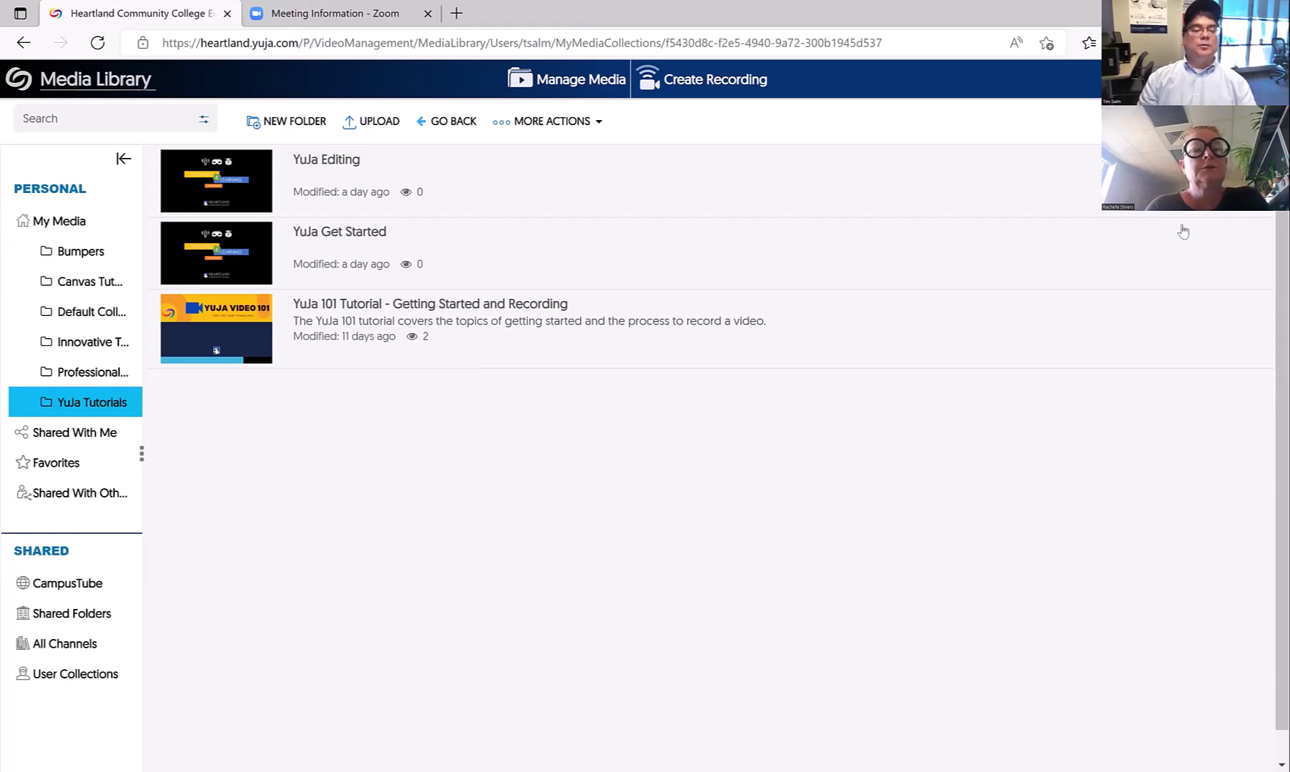
{"action": "mouse_move", "coordinate": [609, 352]}
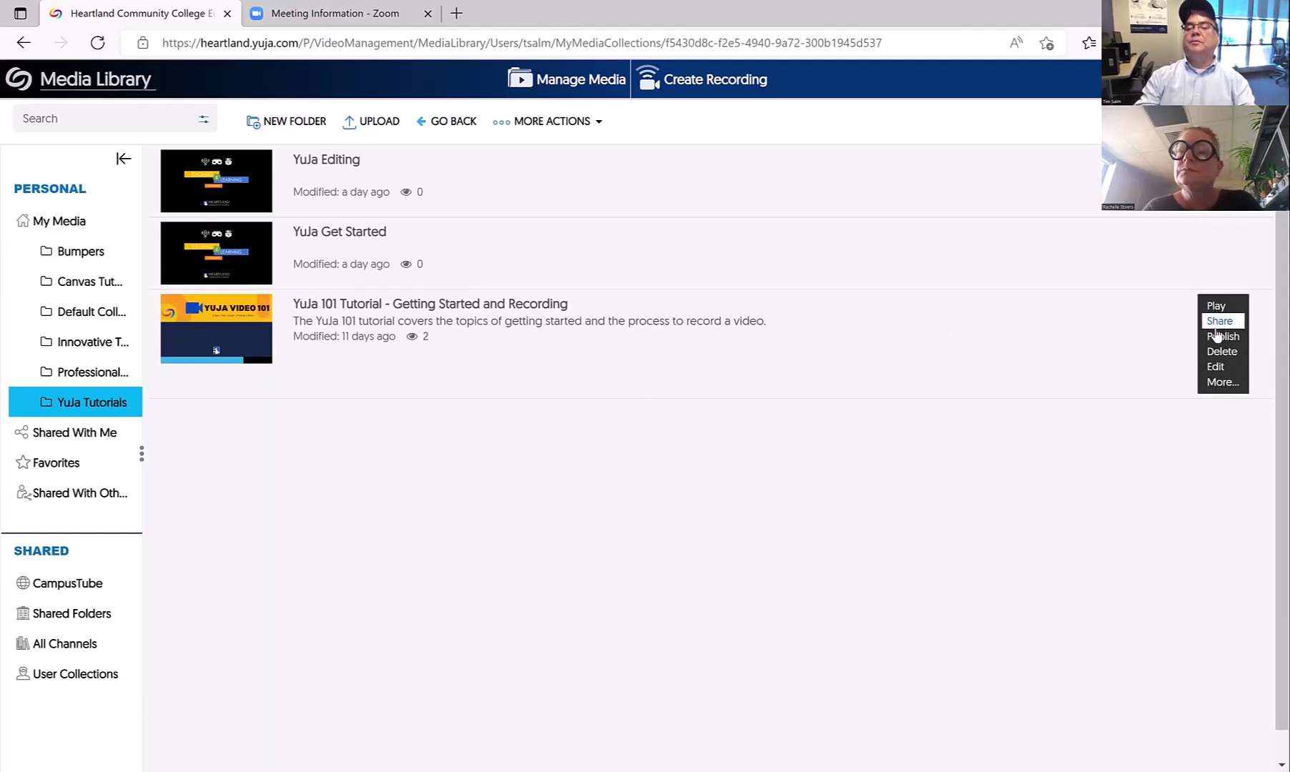
{"action": "left_click", "coordinate": [1221, 383]}
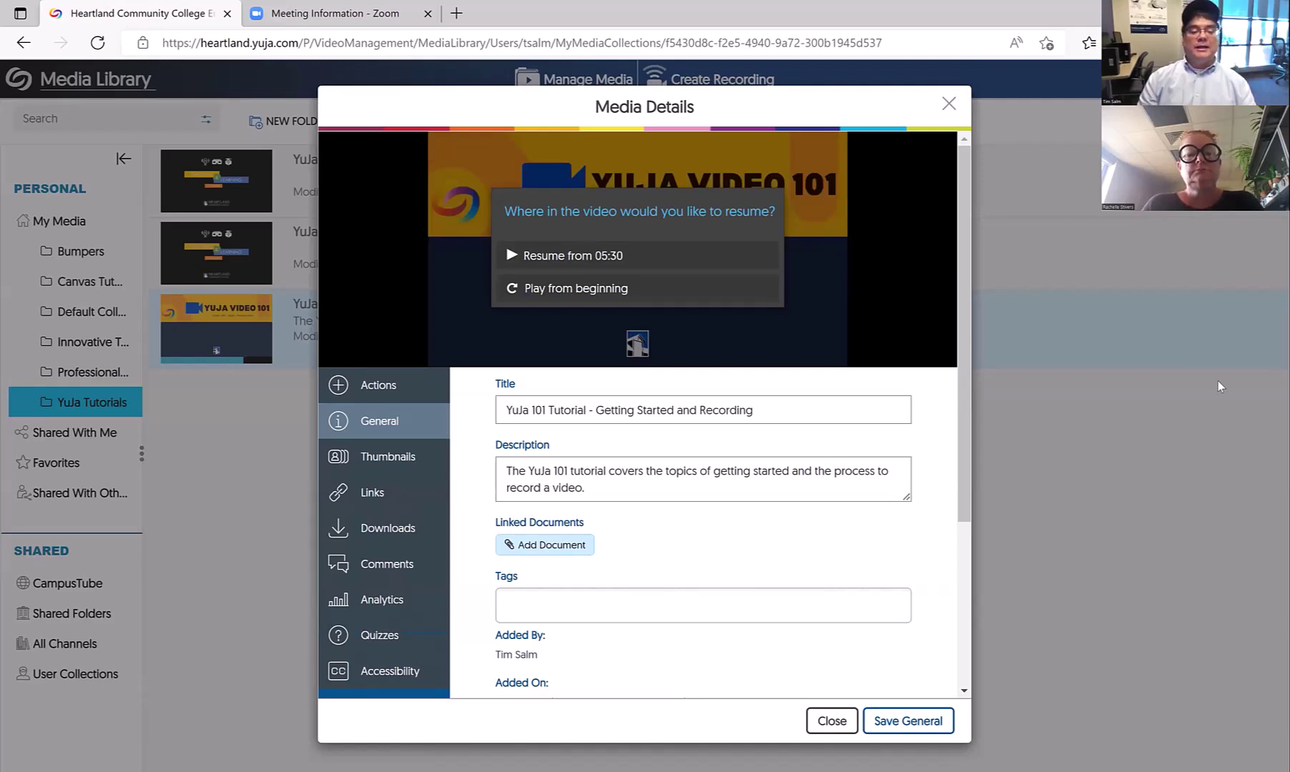
Review the video's thumbnail, link, download, comment, analytics, quiz and accessibility settings, and close its media details
{"action": "left_click", "coordinate": [385, 459]}
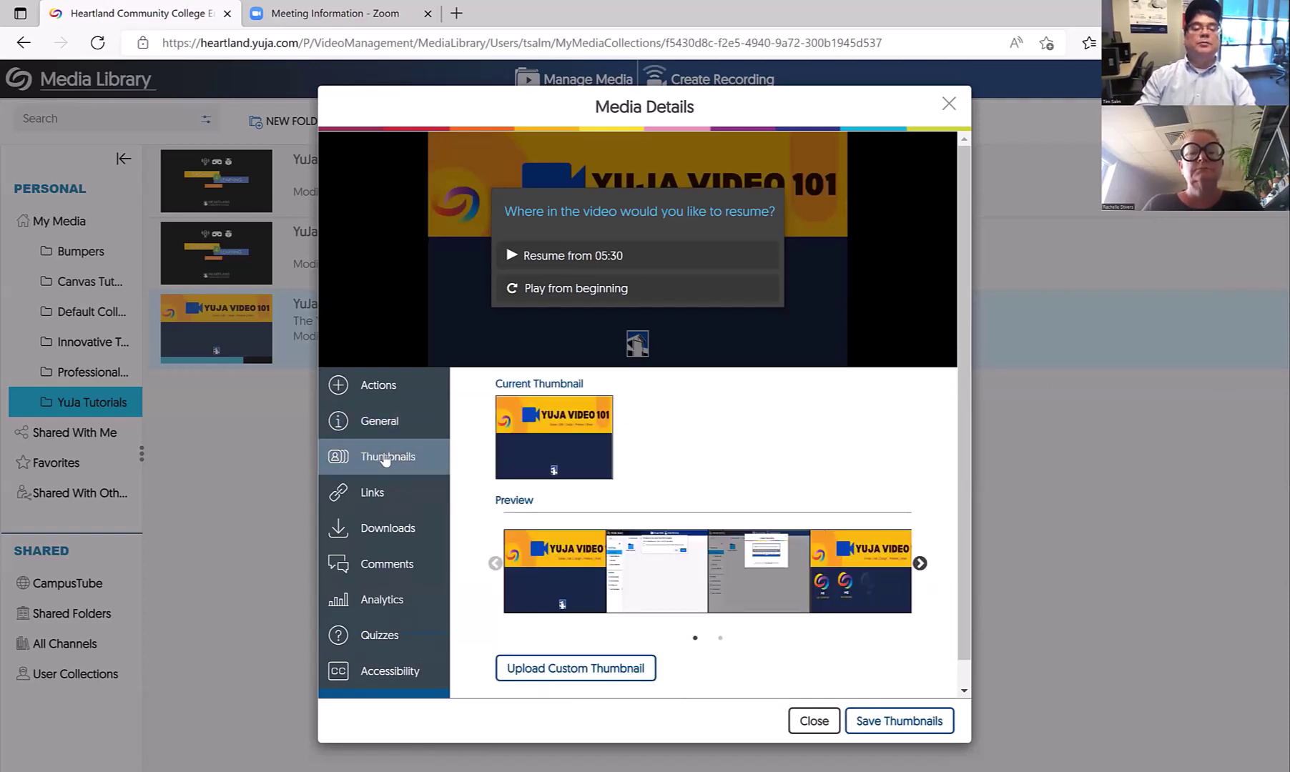
{"action": "left_click", "coordinate": [373, 494]}
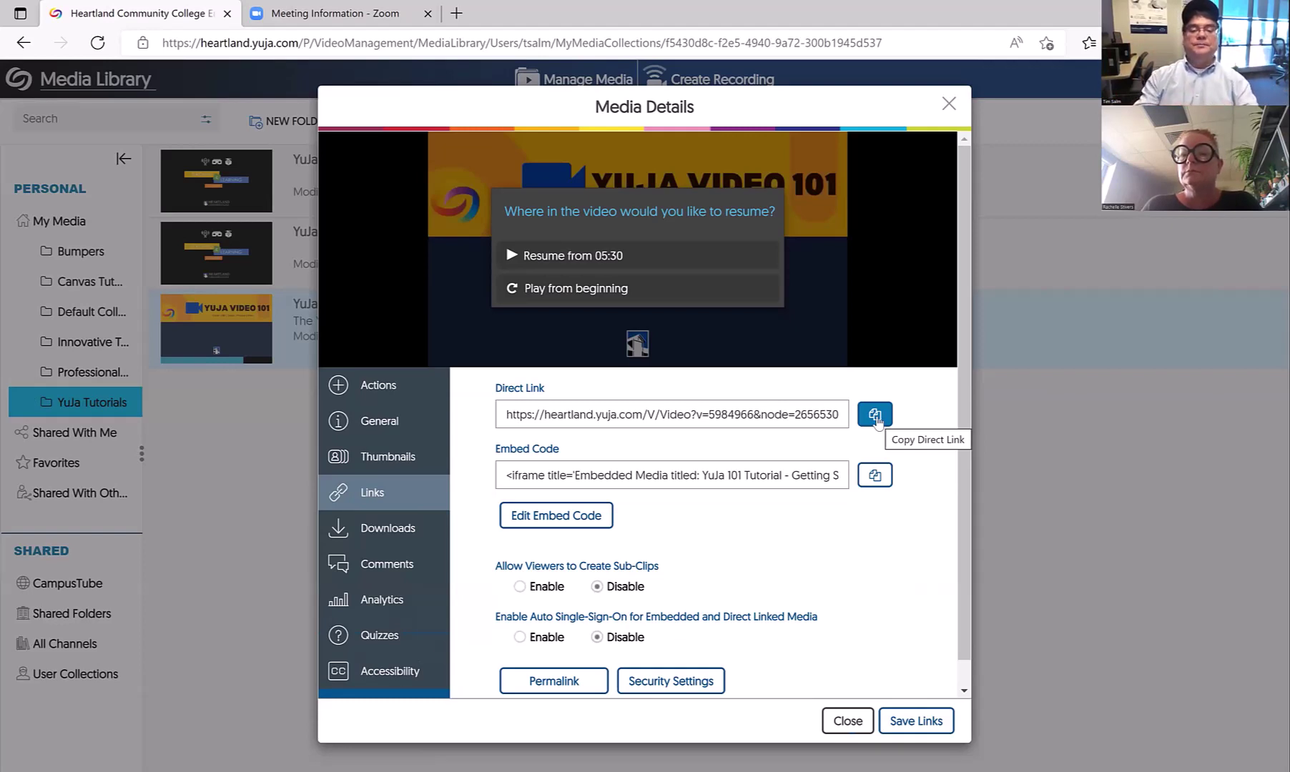
{"action": "left_click", "coordinate": [383, 543]}
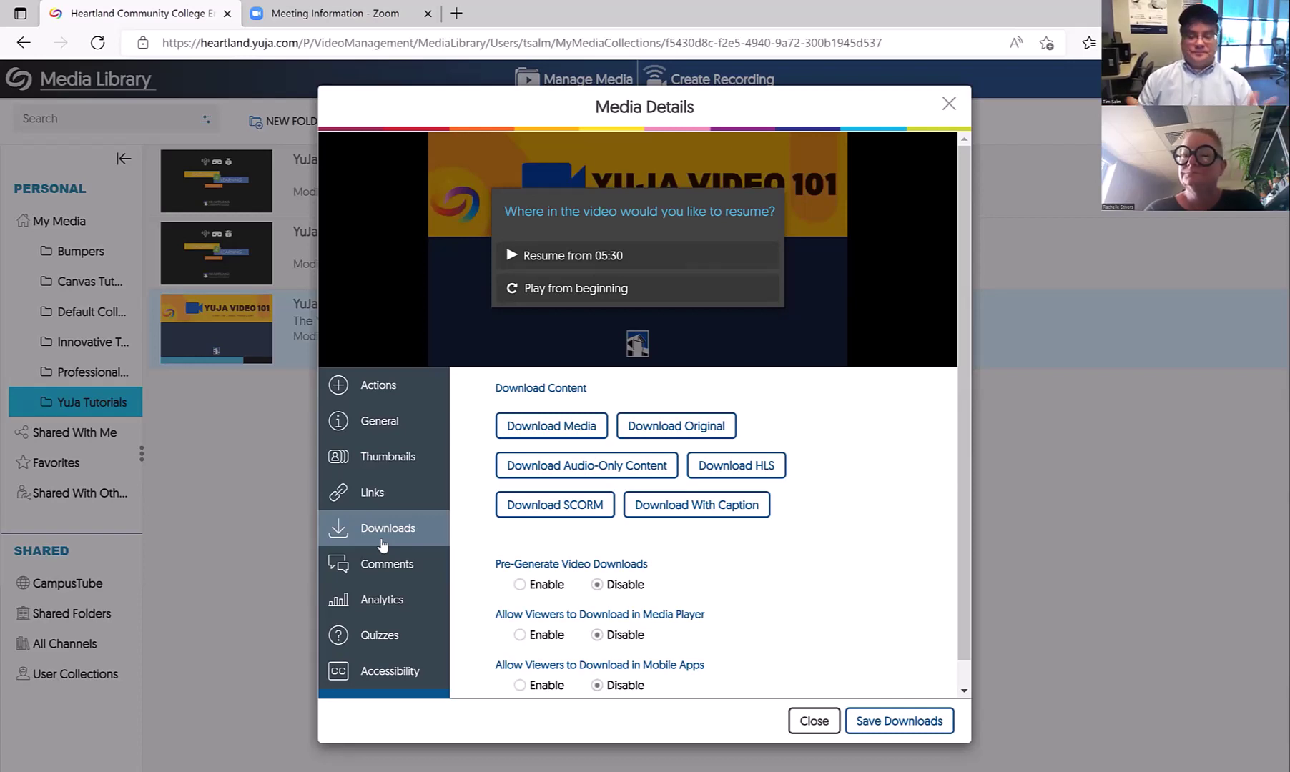
{"action": "left_click", "coordinate": [379, 567]}
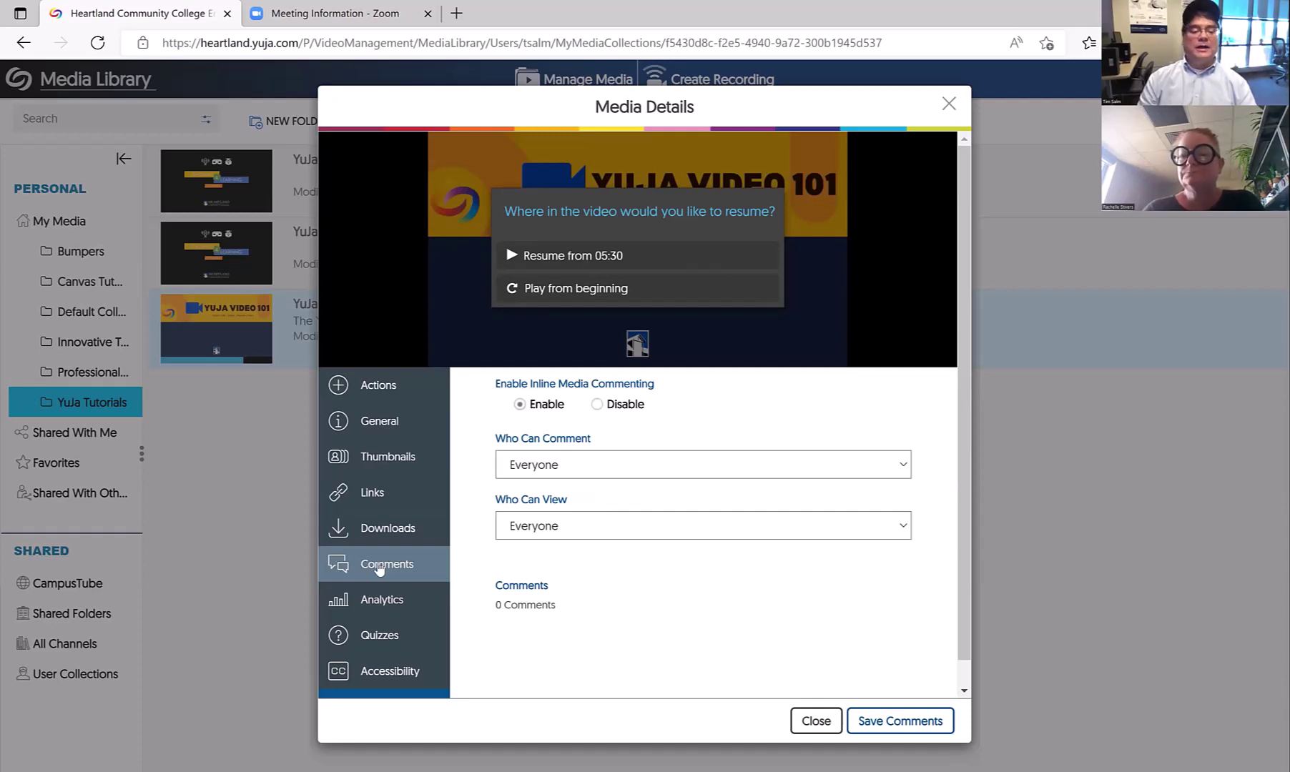
{"action": "left_click", "coordinate": [386, 602]}
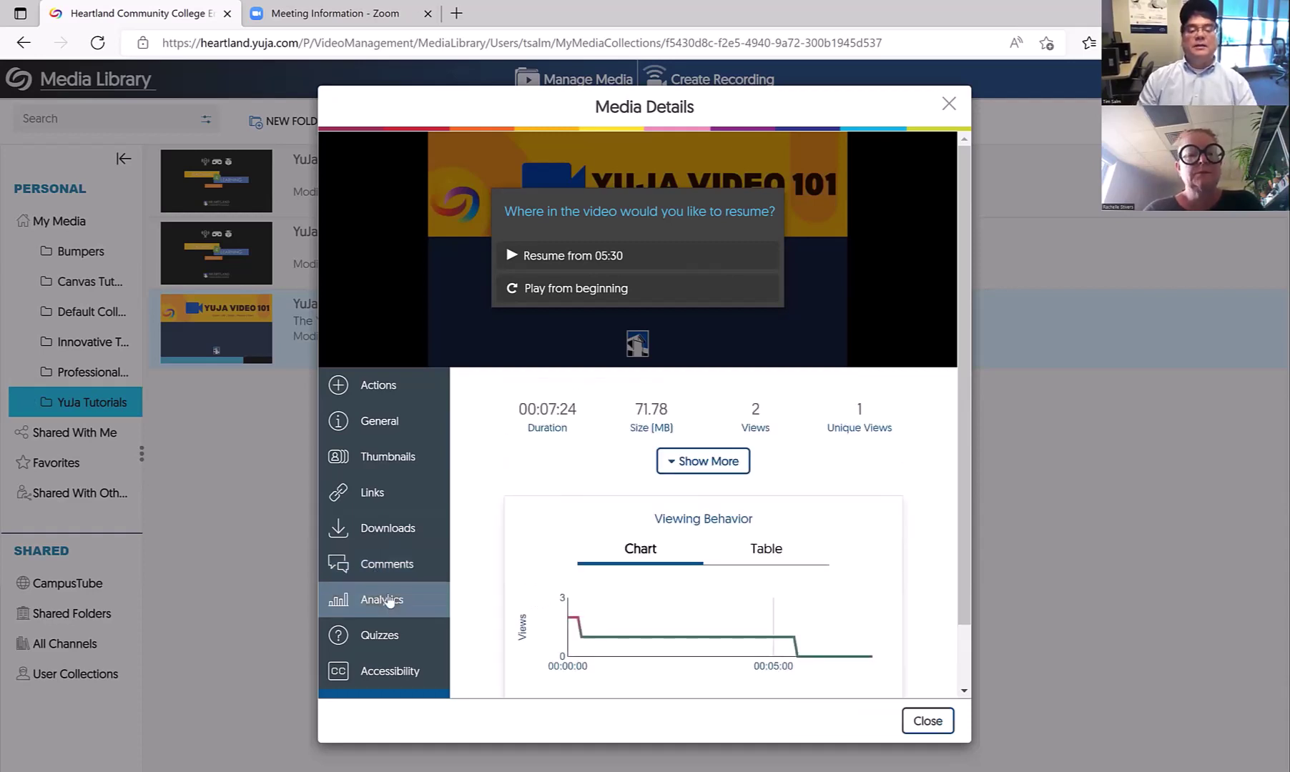
{"action": "left_click", "coordinate": [381, 635]}
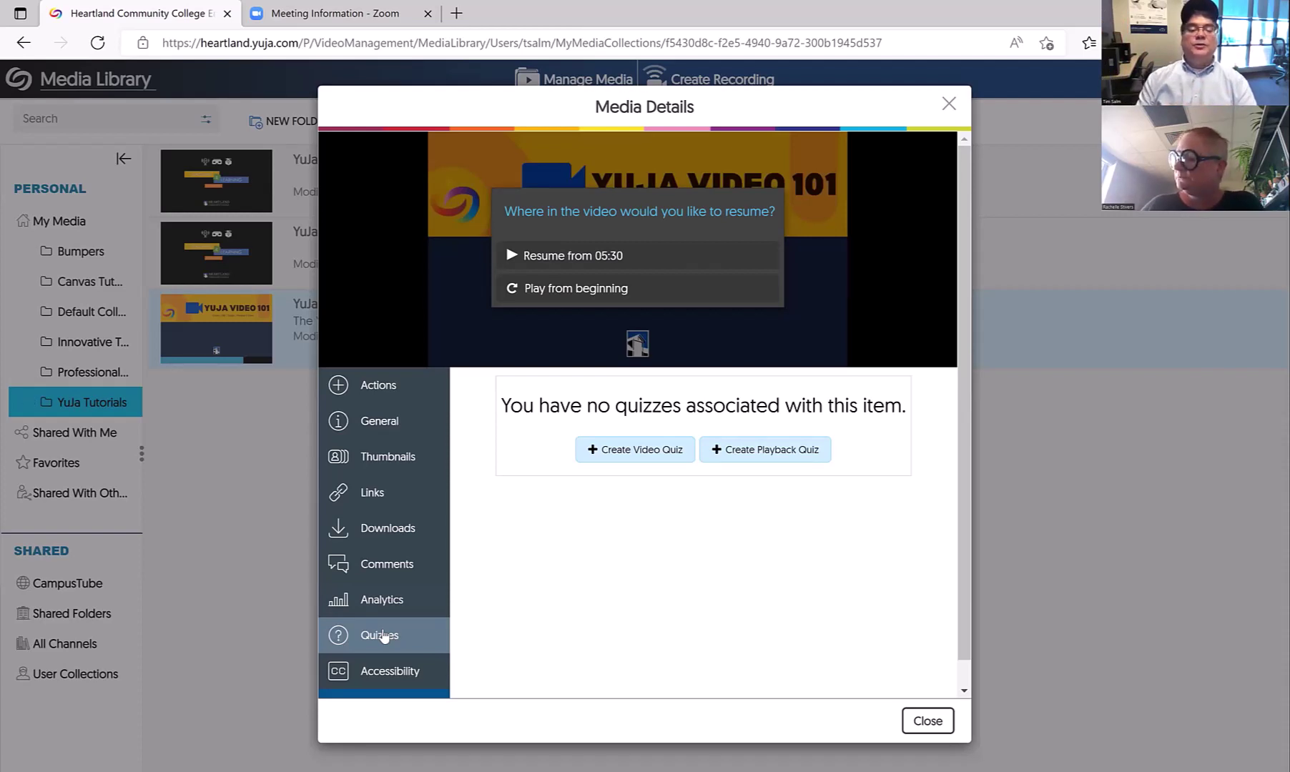
{"action": "left_click", "coordinate": [387, 672]}
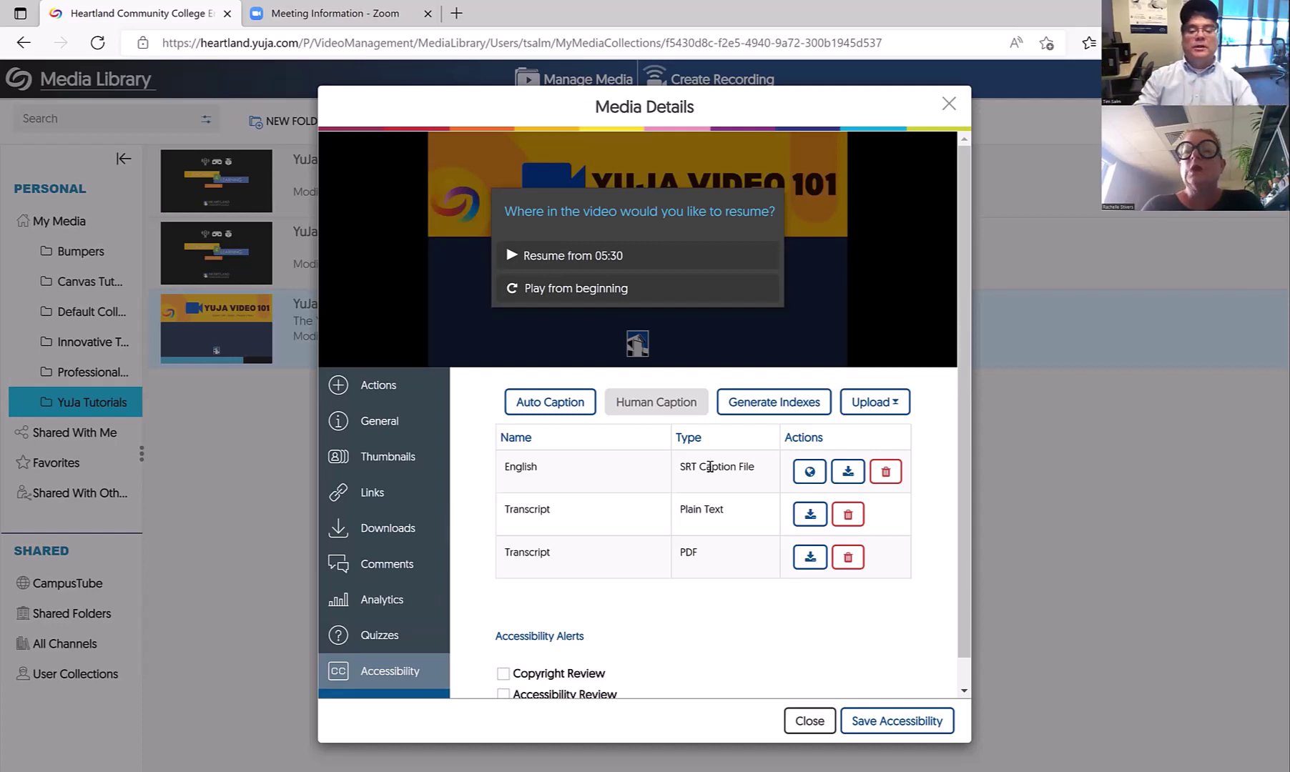
{"action": "scroll", "coordinate": [962, 589], "scroll_direction": "down", "scroll_amount": 1}
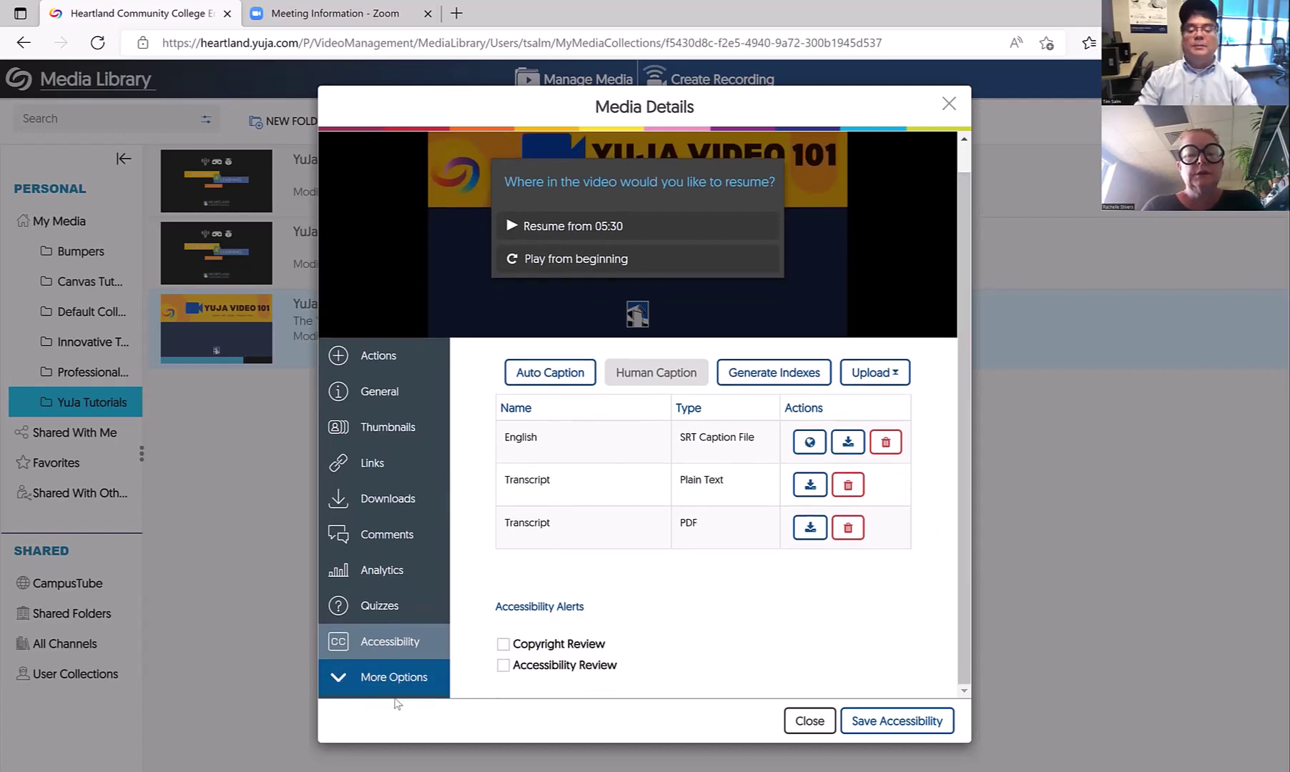
{"action": "left_click", "coordinate": [815, 721]}
Open "YuJa 101 Tutorial - Getting Started and Recording" for editing in the video editor
{"action": "mouse_move", "coordinate": [761, 337]}
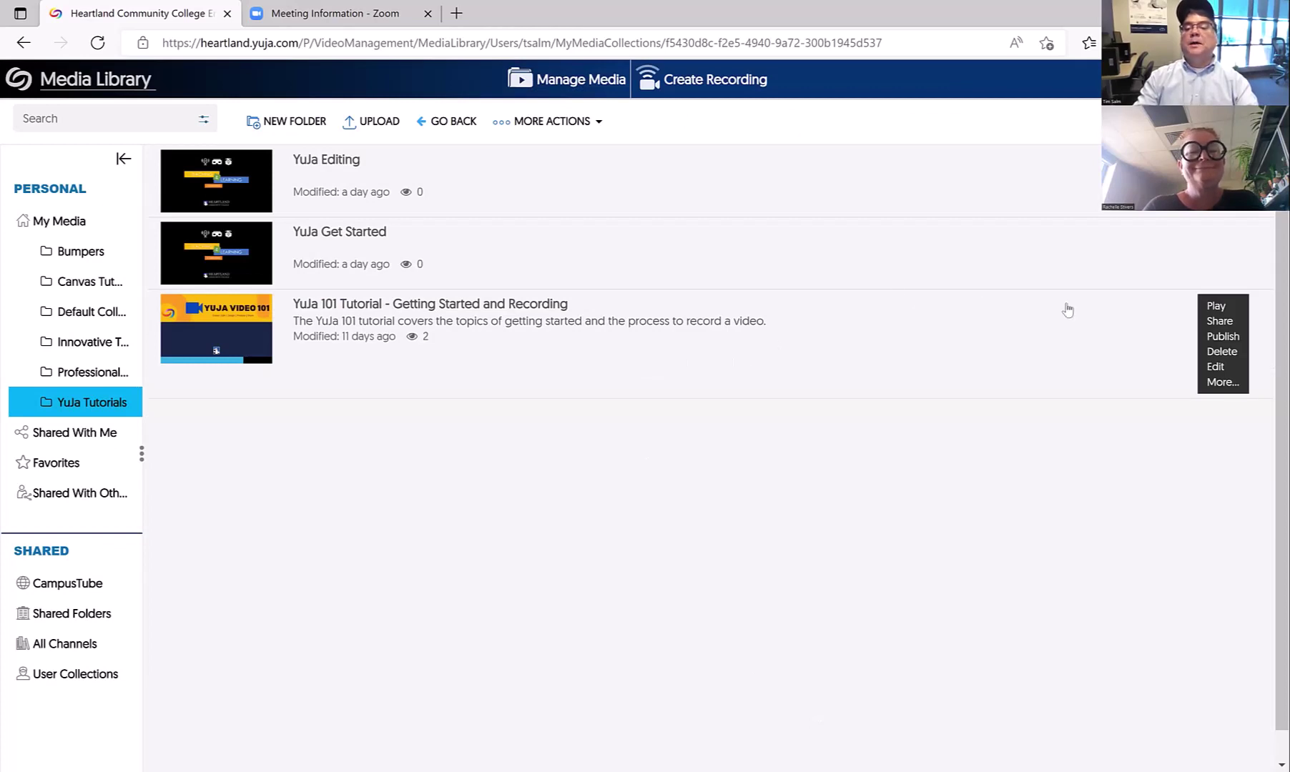
{"action": "left_click", "coordinate": [1214, 354]}
{"action": "left_click", "coordinate": [857, 99]}
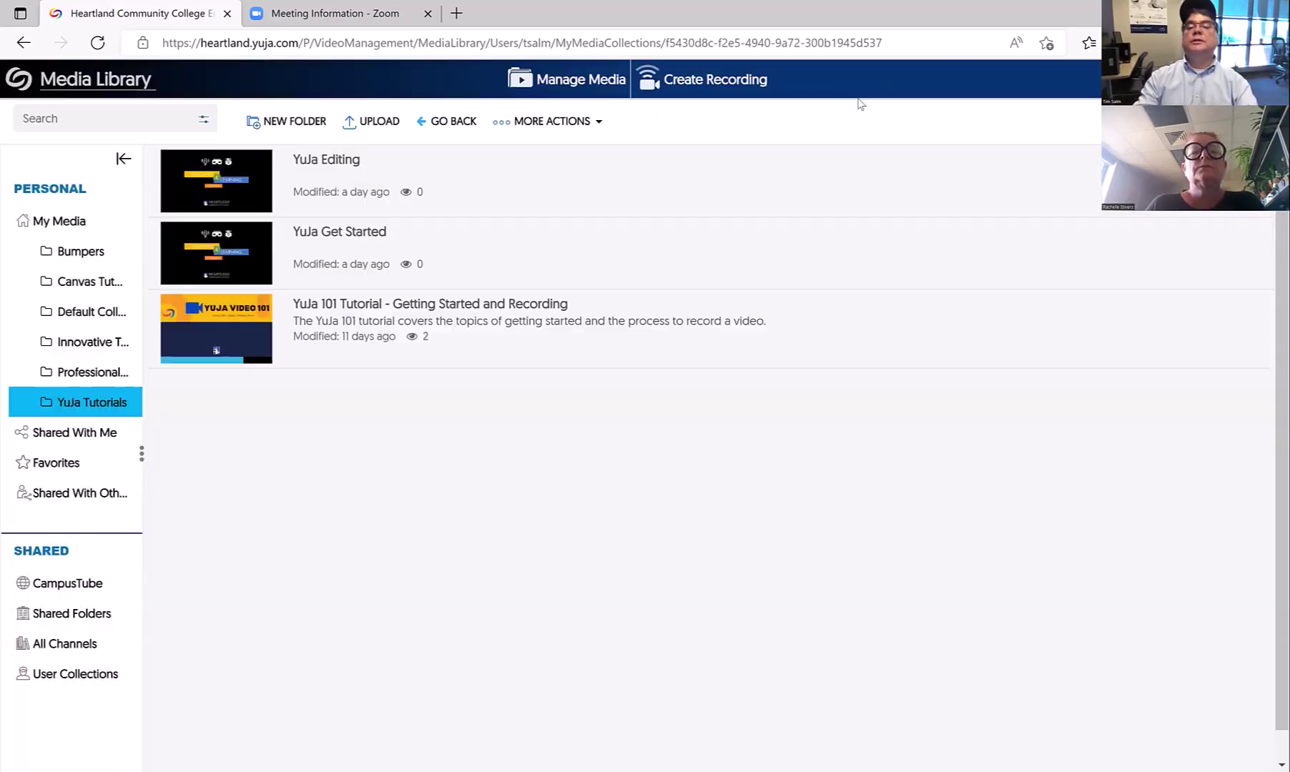
{"action": "left_click", "coordinate": [1223, 374]}
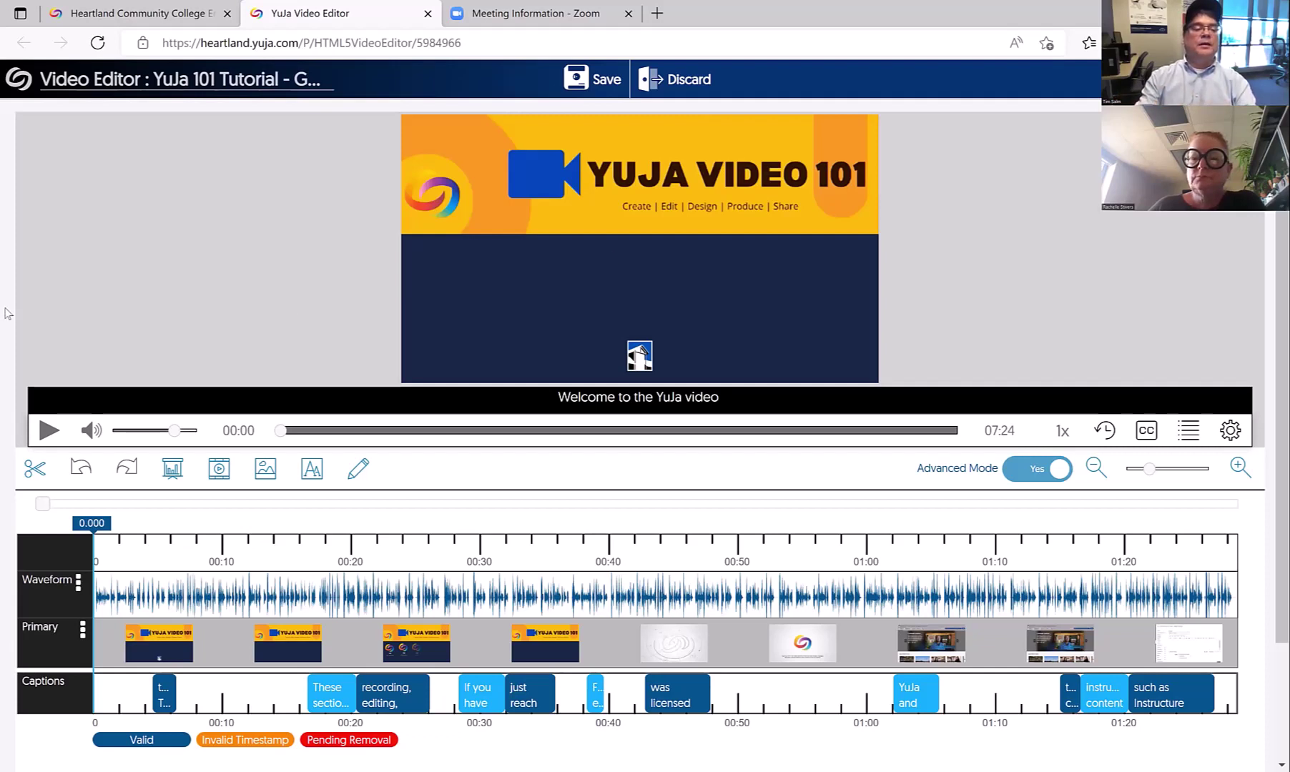
Play the first two seconds of the video, pause it, and view the available playback speeds
{"action": "left_click", "coordinate": [46, 433]}
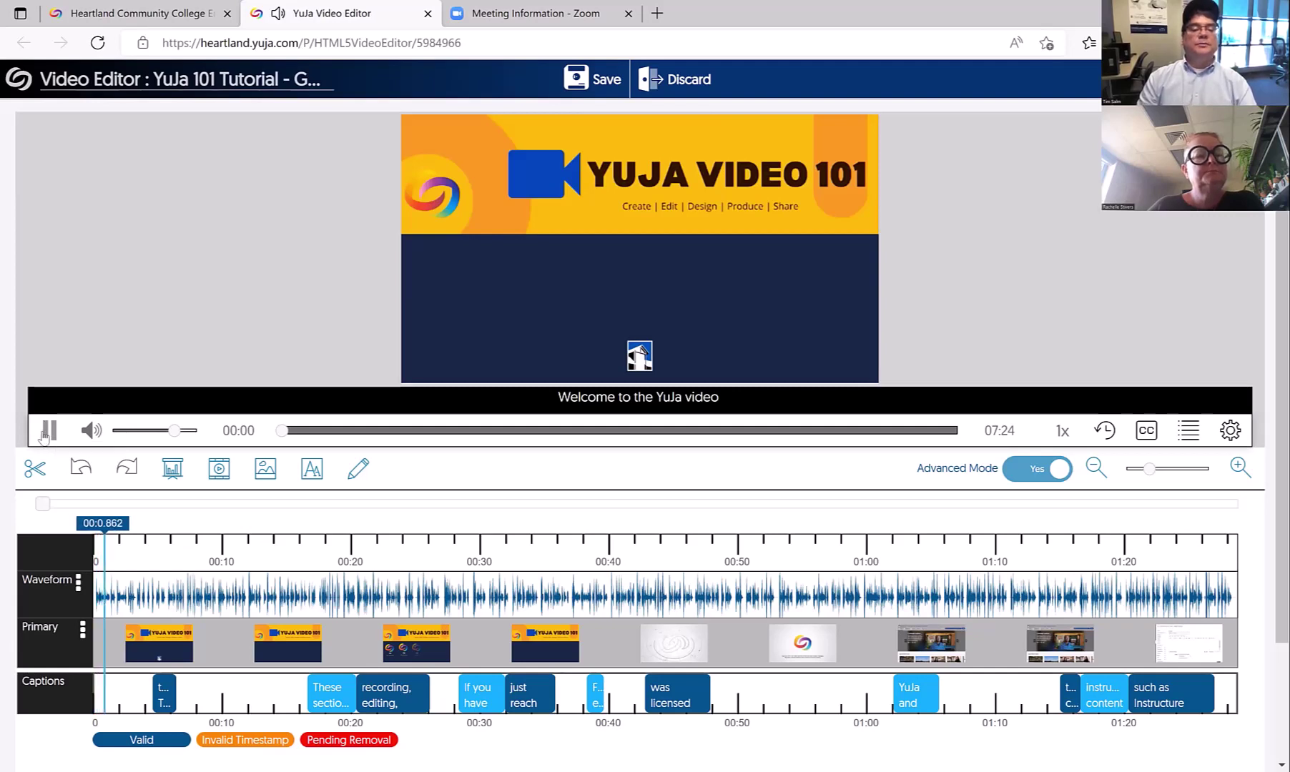
{"action": "left_click", "coordinate": [46, 429]}
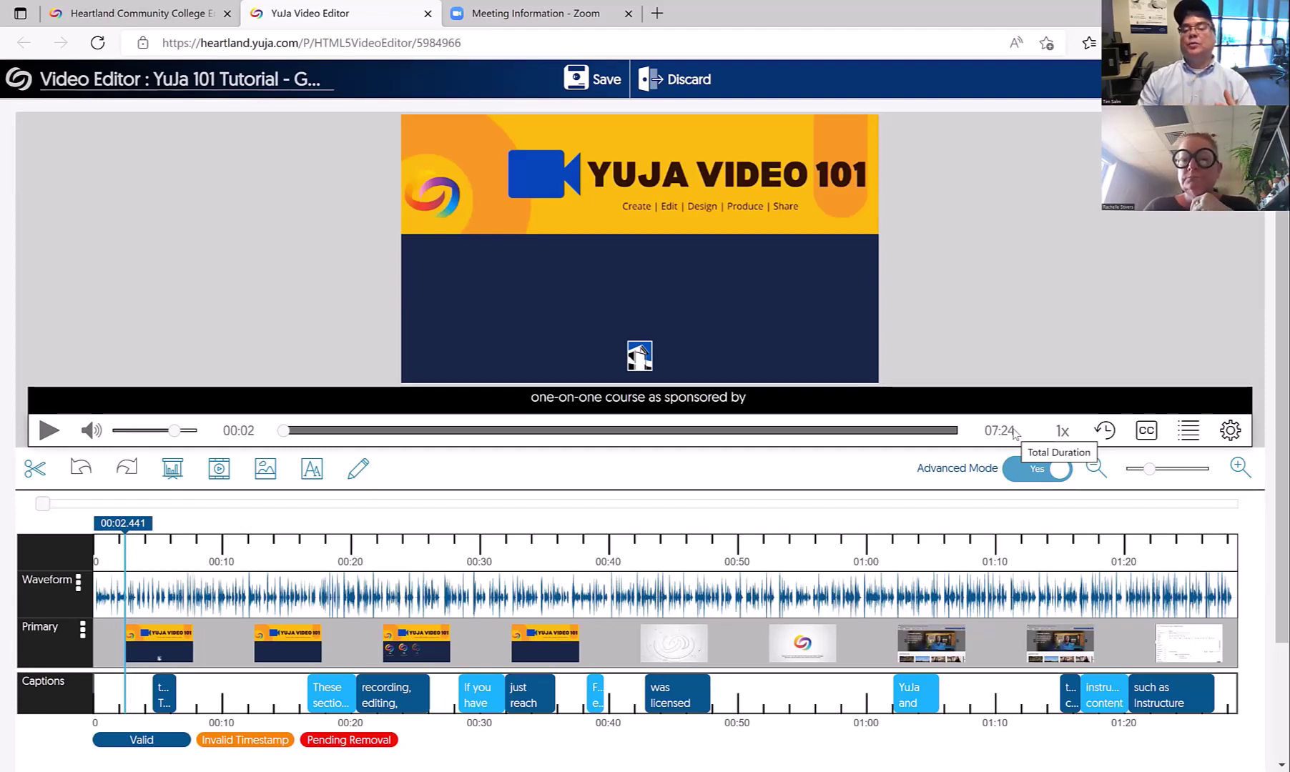
{"action": "left_click", "coordinate": [1154, 435]}
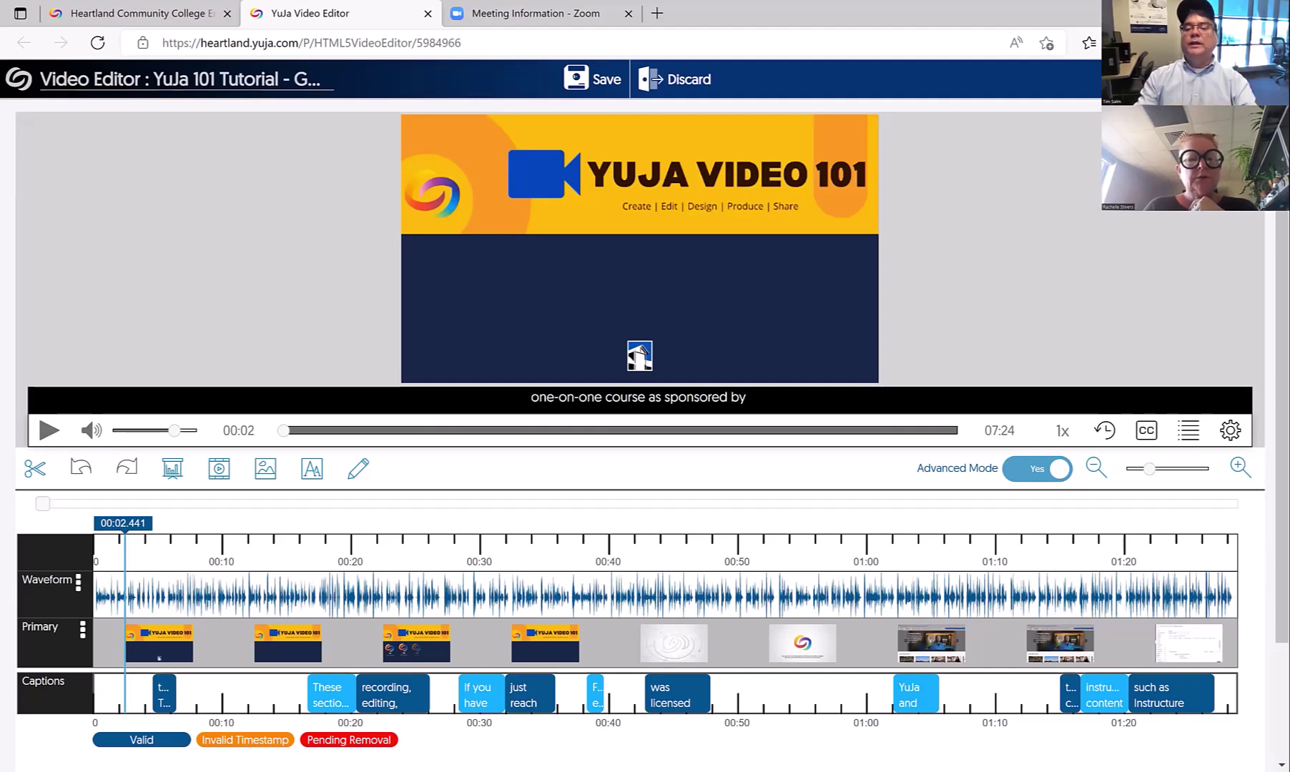
{"action": "left_click", "coordinate": [1064, 431]}
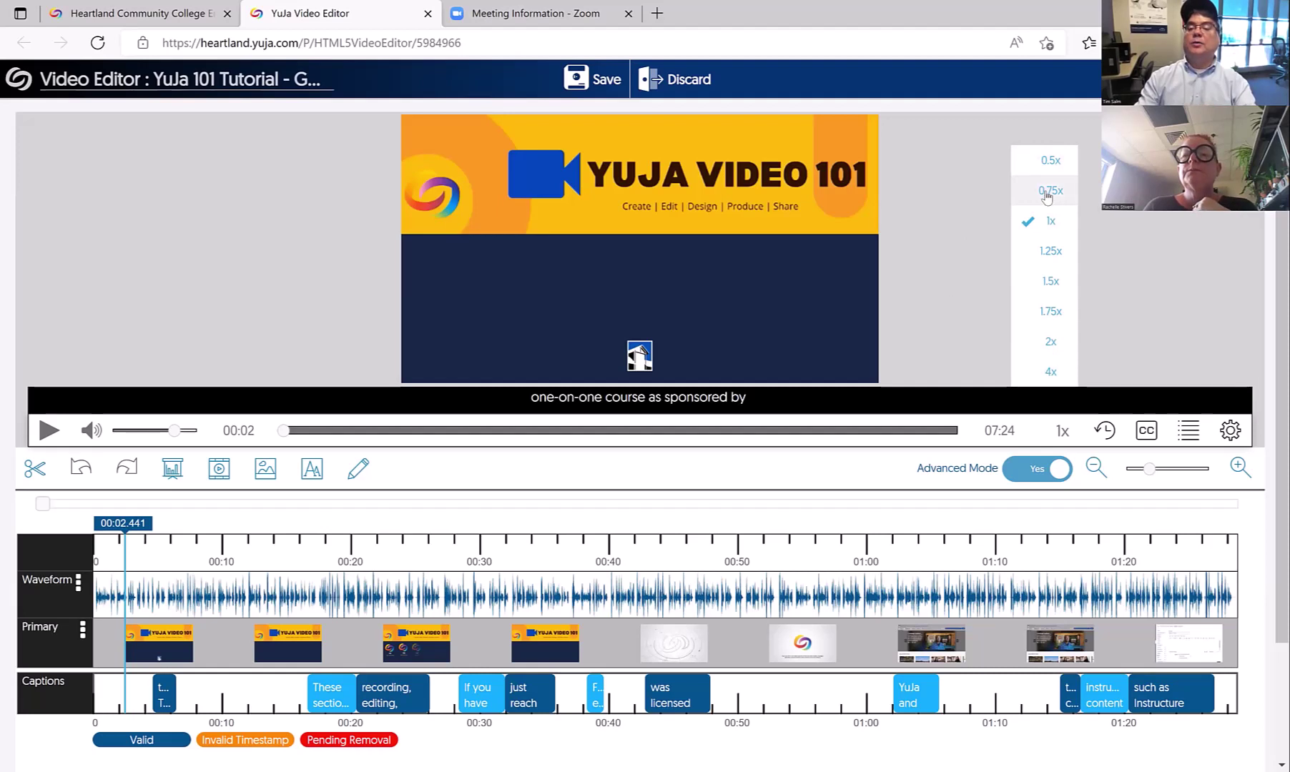
Examine the video's list of actions, captions, timestamp index and player settings
{"action": "left_click", "coordinate": [1107, 430]}
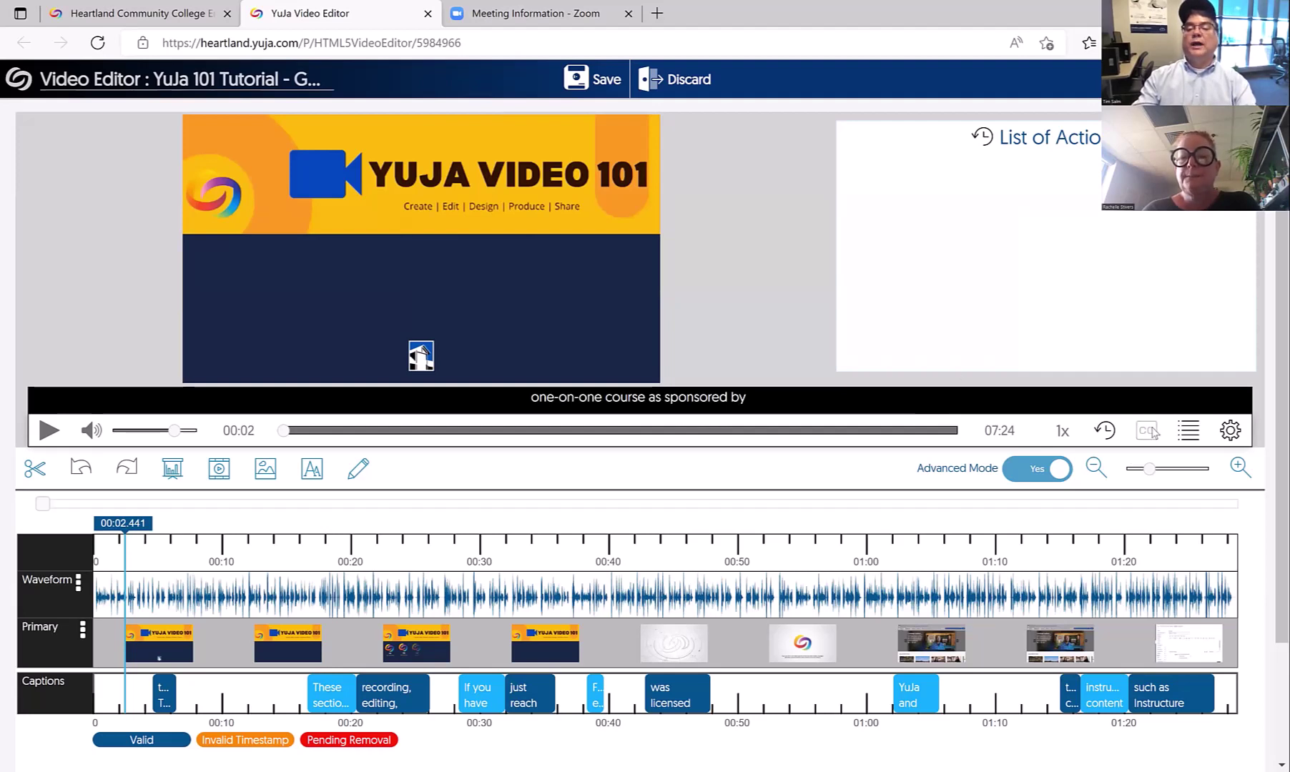
{"action": "left_click", "coordinate": [1152, 432]}
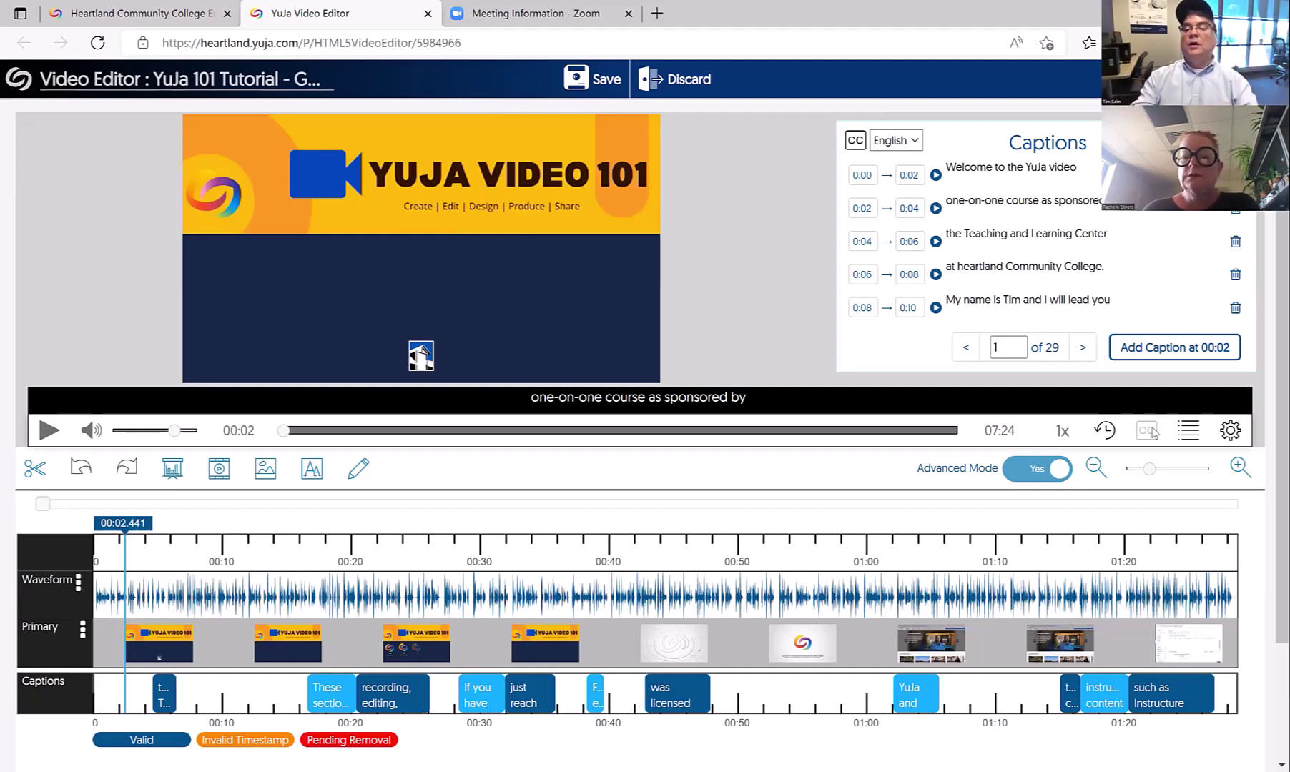
{"action": "left_click", "coordinate": [1149, 349]}
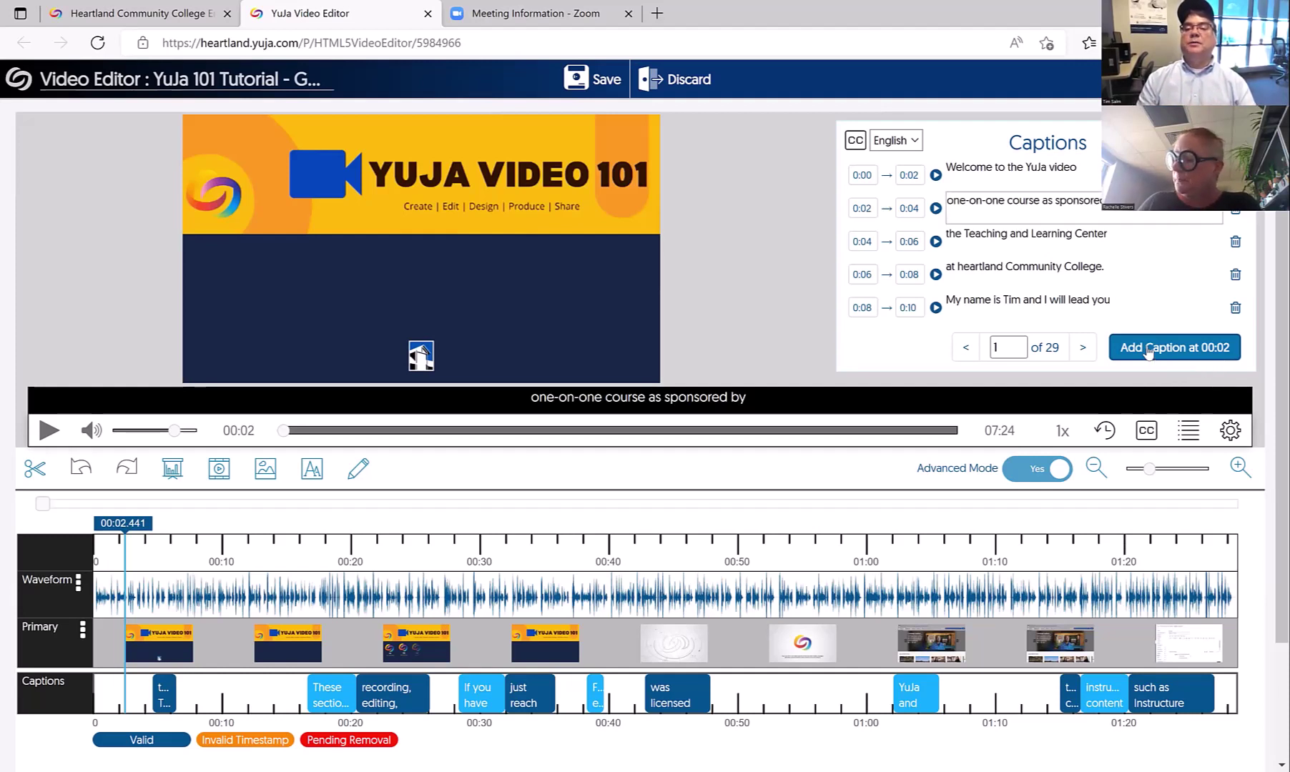
{"action": "left_click", "coordinate": [1188, 430]}
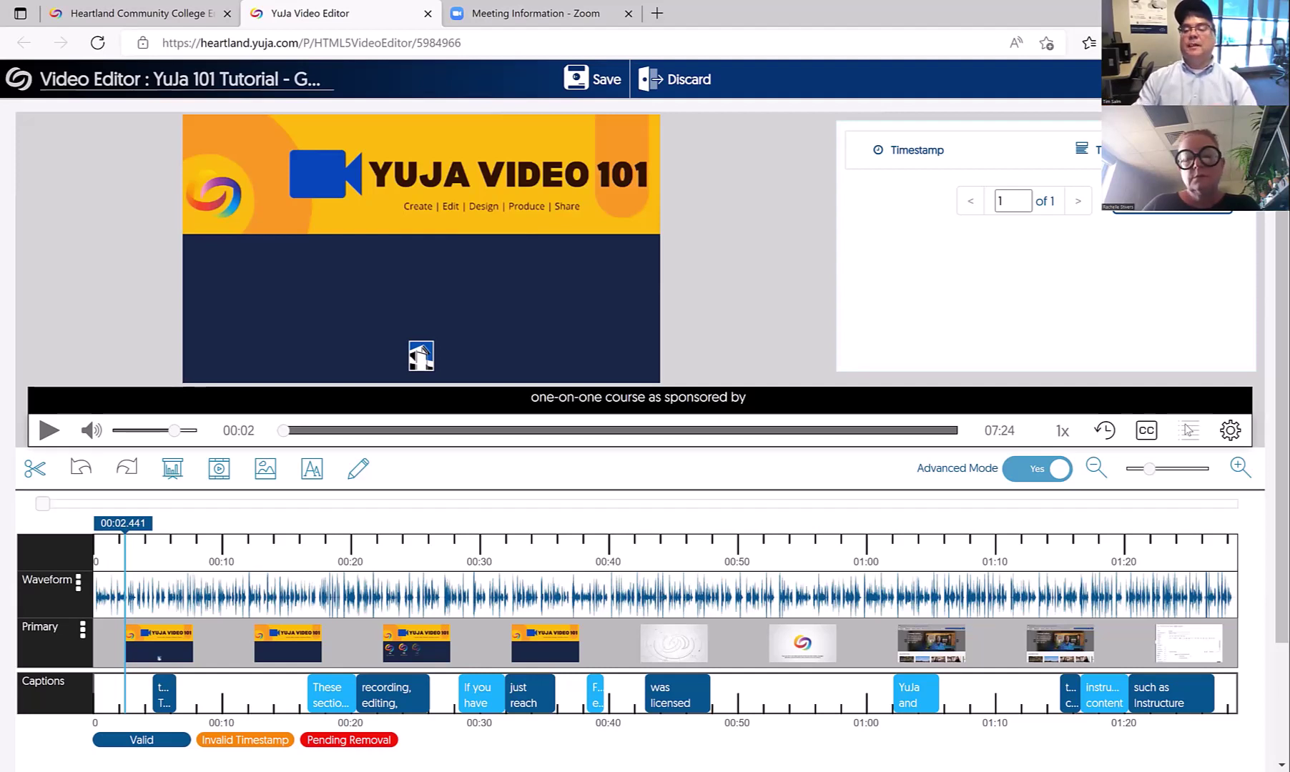
{"action": "left_click", "coordinate": [1231, 430]}
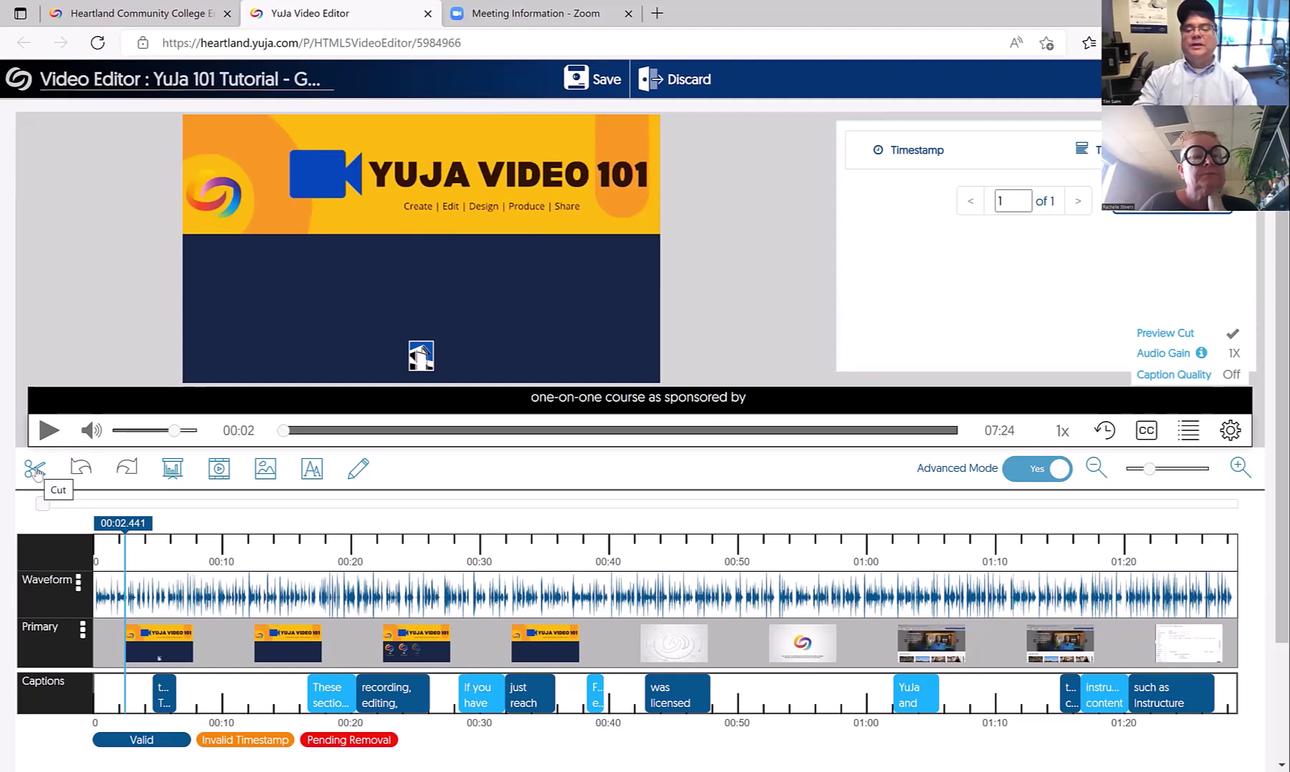
Turn Advanced Mode off to compare the basic editing tools, and turn it back on
{"action": "left_click", "coordinate": [1013, 481]}
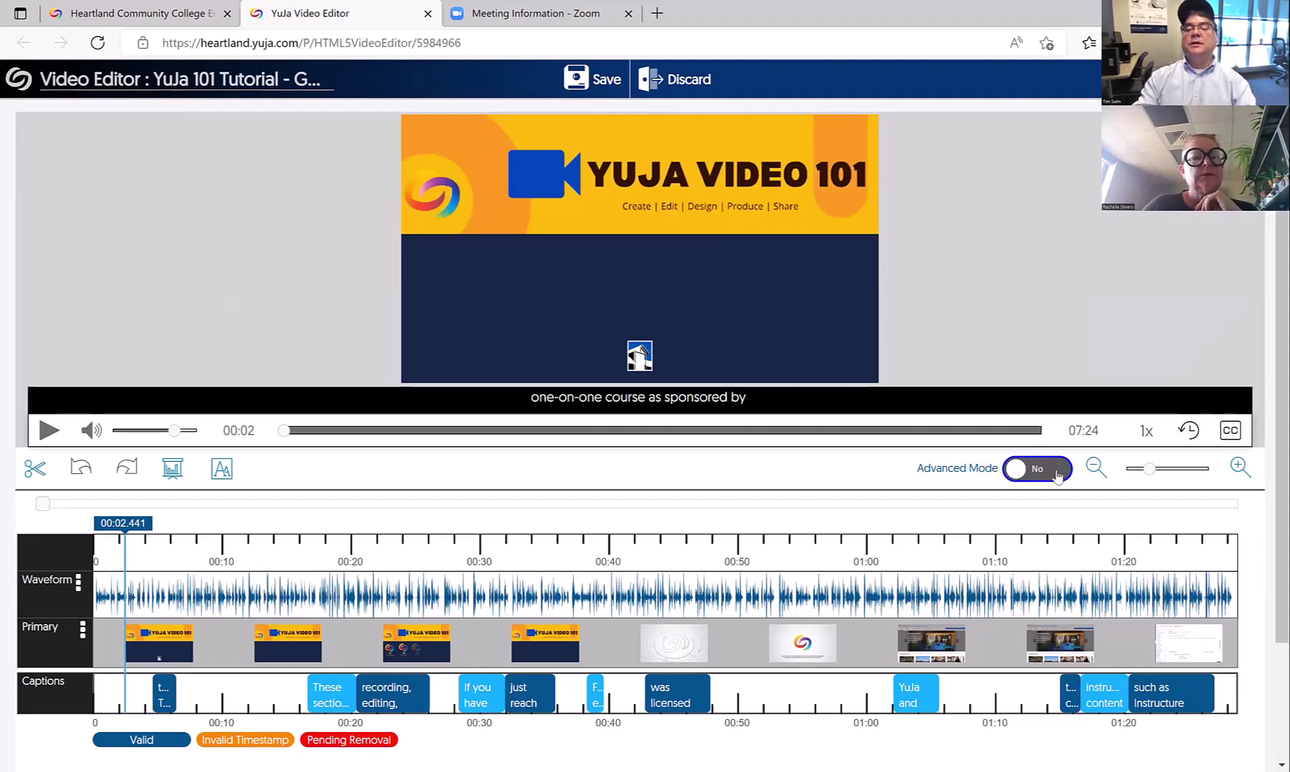
{"action": "left_click", "coordinate": [1057, 473]}
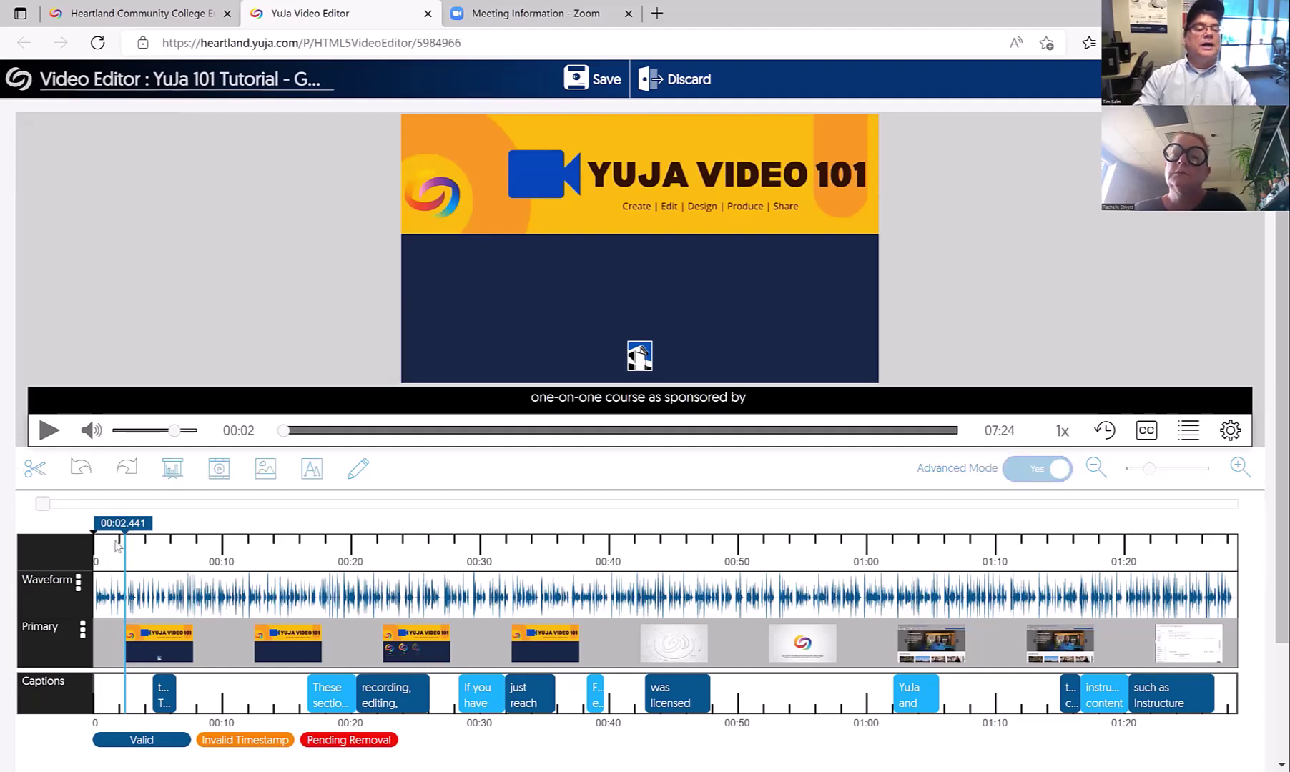
Cut about 6 seconds from the timeline, from about 4 to 10 seconds, and play across the cut to preview it
{"action": "mouse_move", "coordinate": [125, 552]}
{"action": "left_mouse_down"}
{"action": "mouse_move", "coordinate": [85, 553]}
{"action": "mouse_move", "coordinate": [222, 554]}
{"action": "left_mouse_up"}
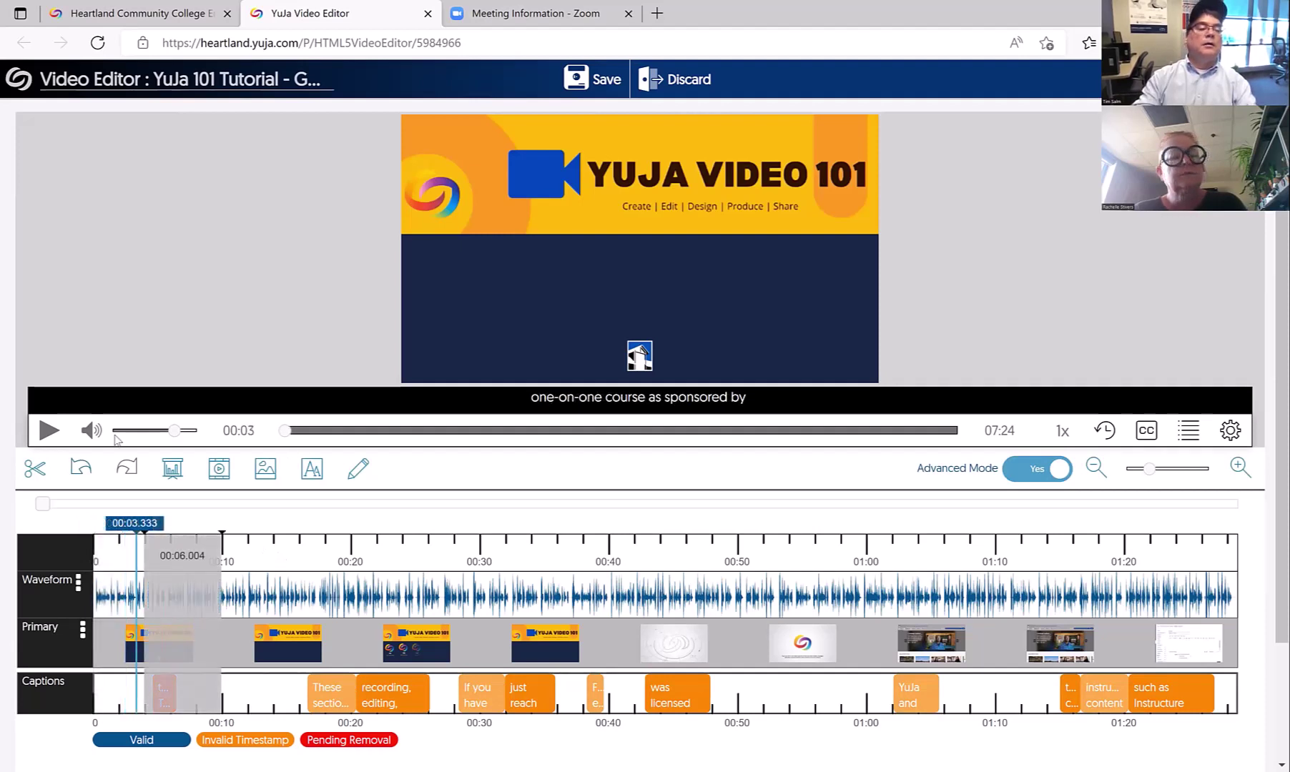
{"action": "left_click", "coordinate": [44, 430]}
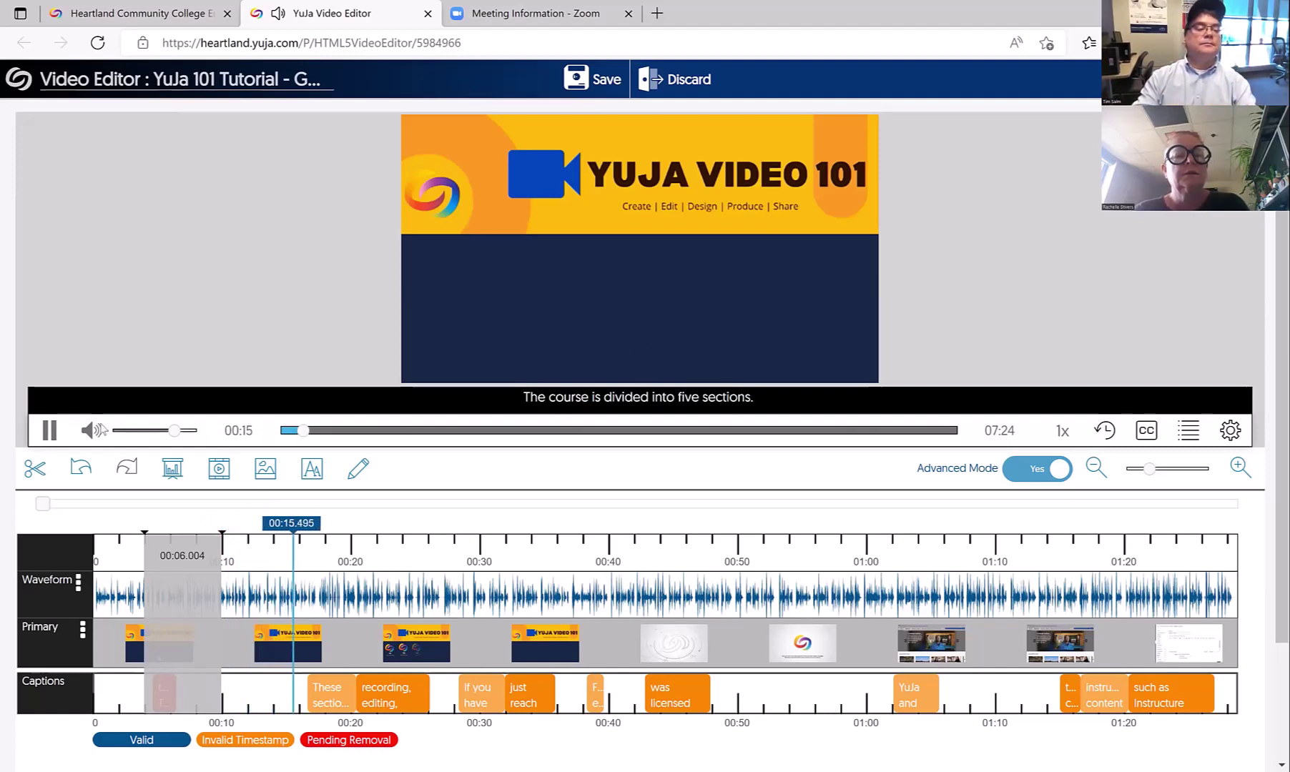
{"action": "left_click", "coordinate": [48, 429]}
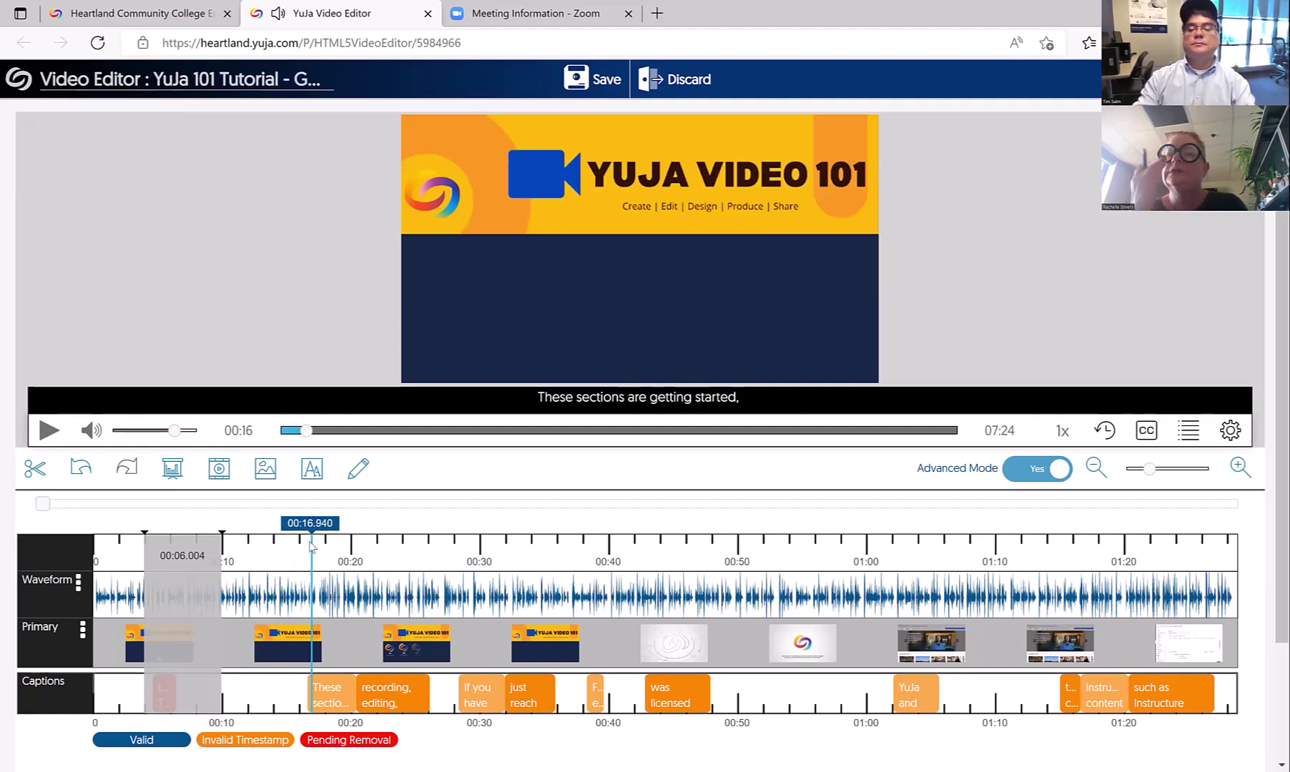
{"action": "mouse_move", "coordinate": [200, 556]}
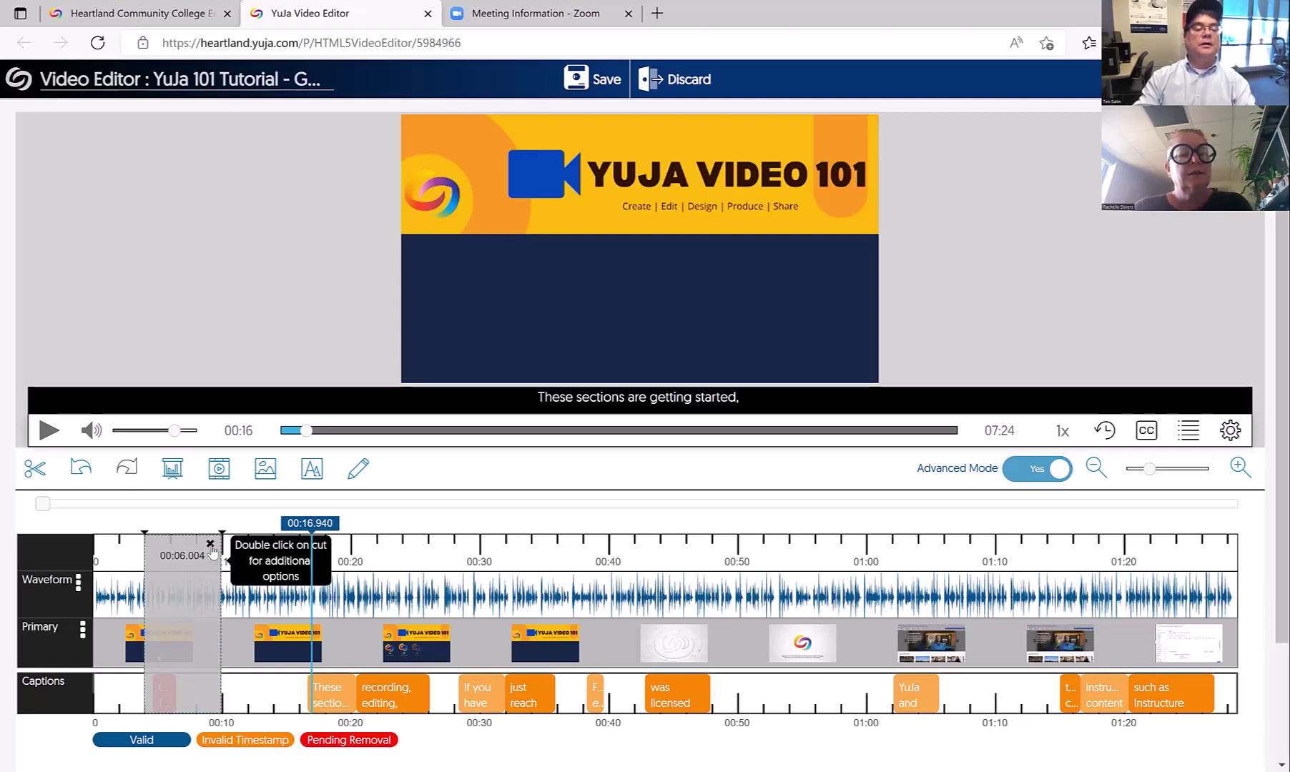
Remove the cut between about 4 and 10 seconds from the timeline to restore that section
{"action": "left_click", "coordinate": [211, 545]}
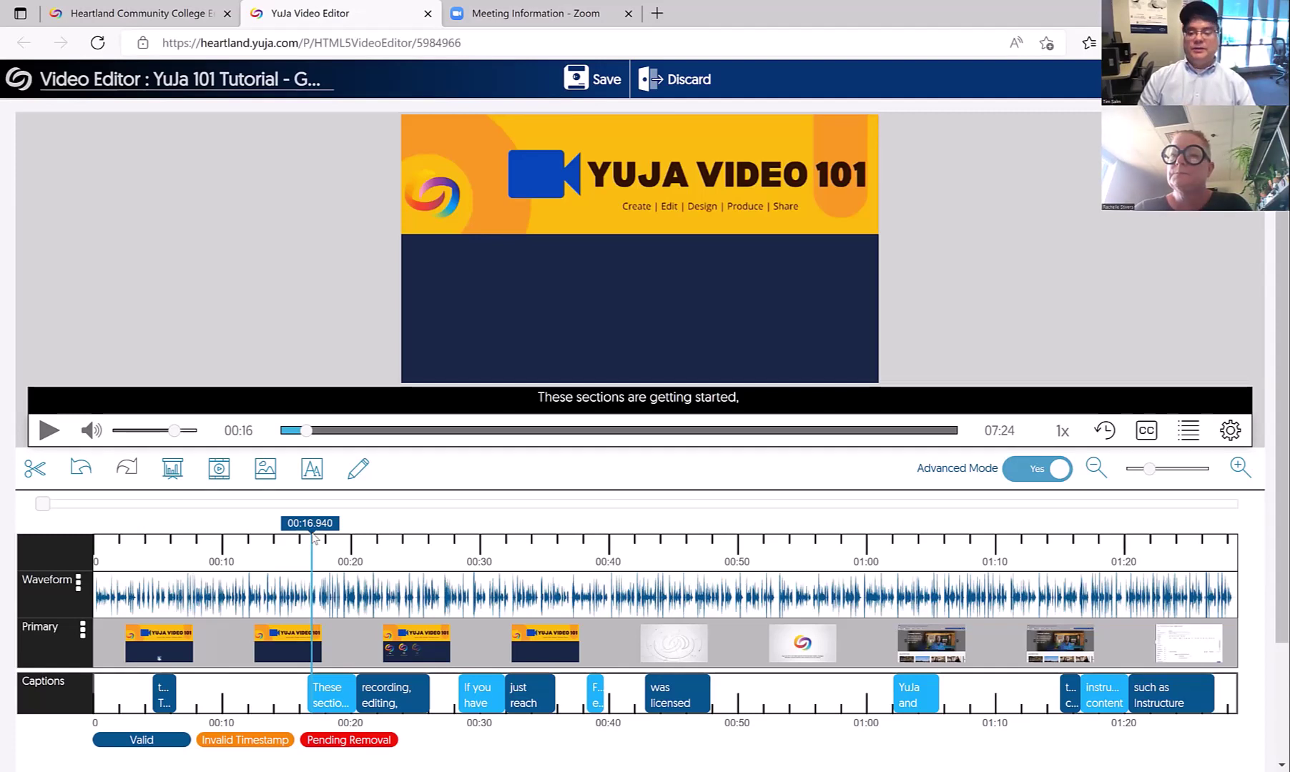
Insert the Canvas Get Started video into Video 1 using the Current Time - Insert type, and undo the insertion
{"action": "left_click", "coordinate": [219, 472]}
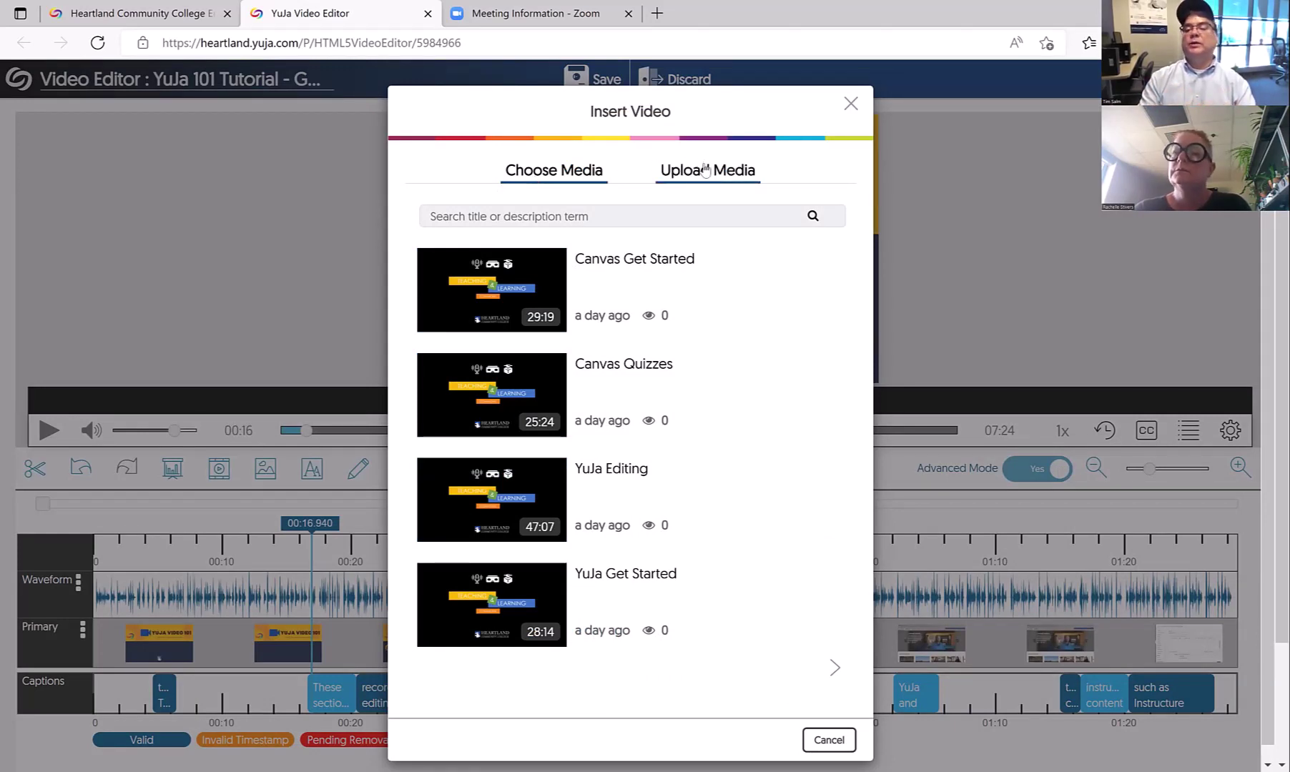
{"action": "mouse_move", "coordinate": [496, 289]}
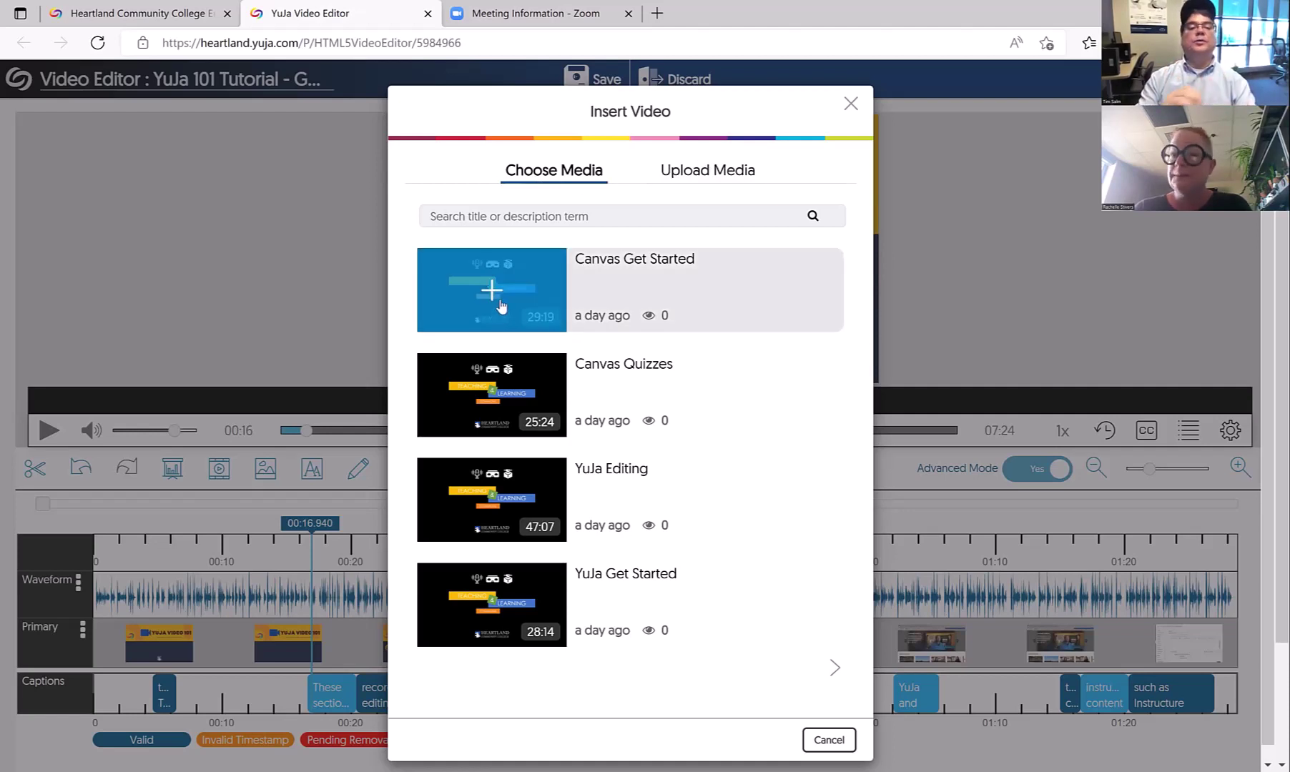
{"action": "left_click", "coordinate": [499, 302]}
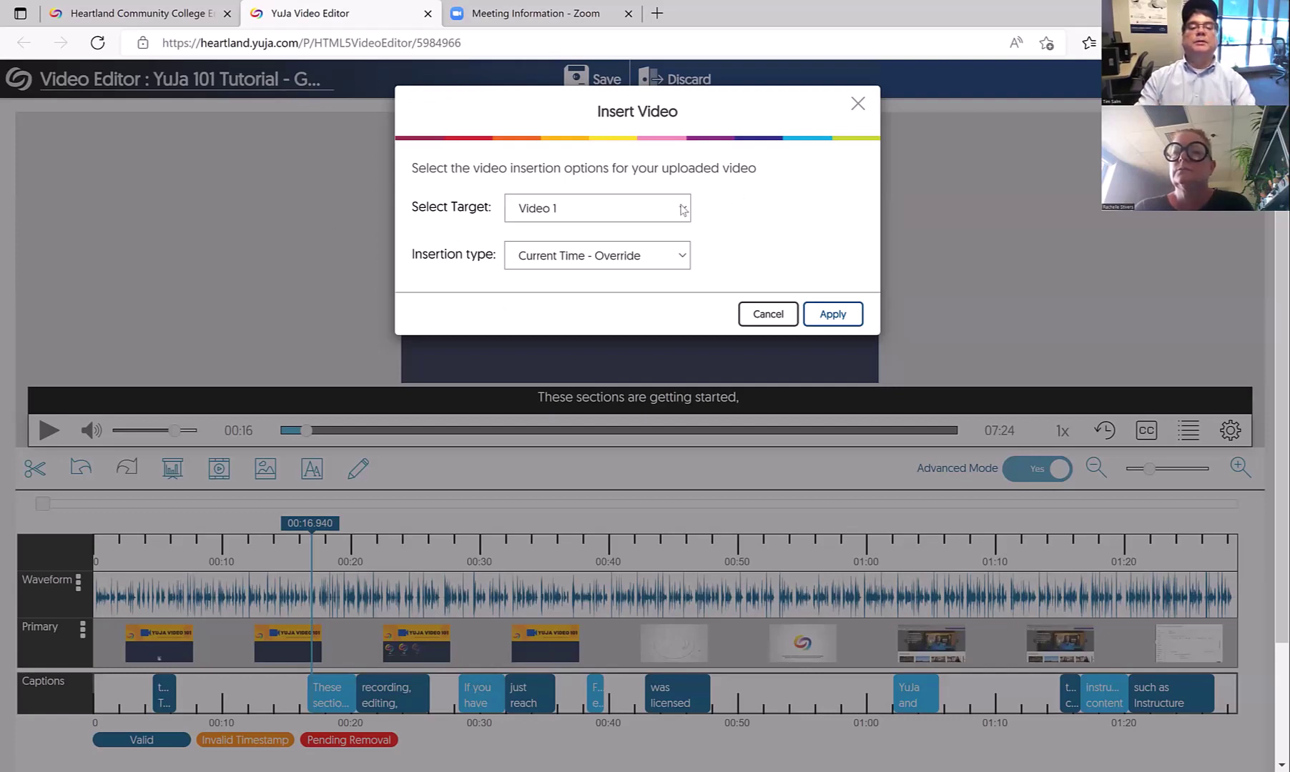
{"action": "left_click", "coordinate": [683, 257]}
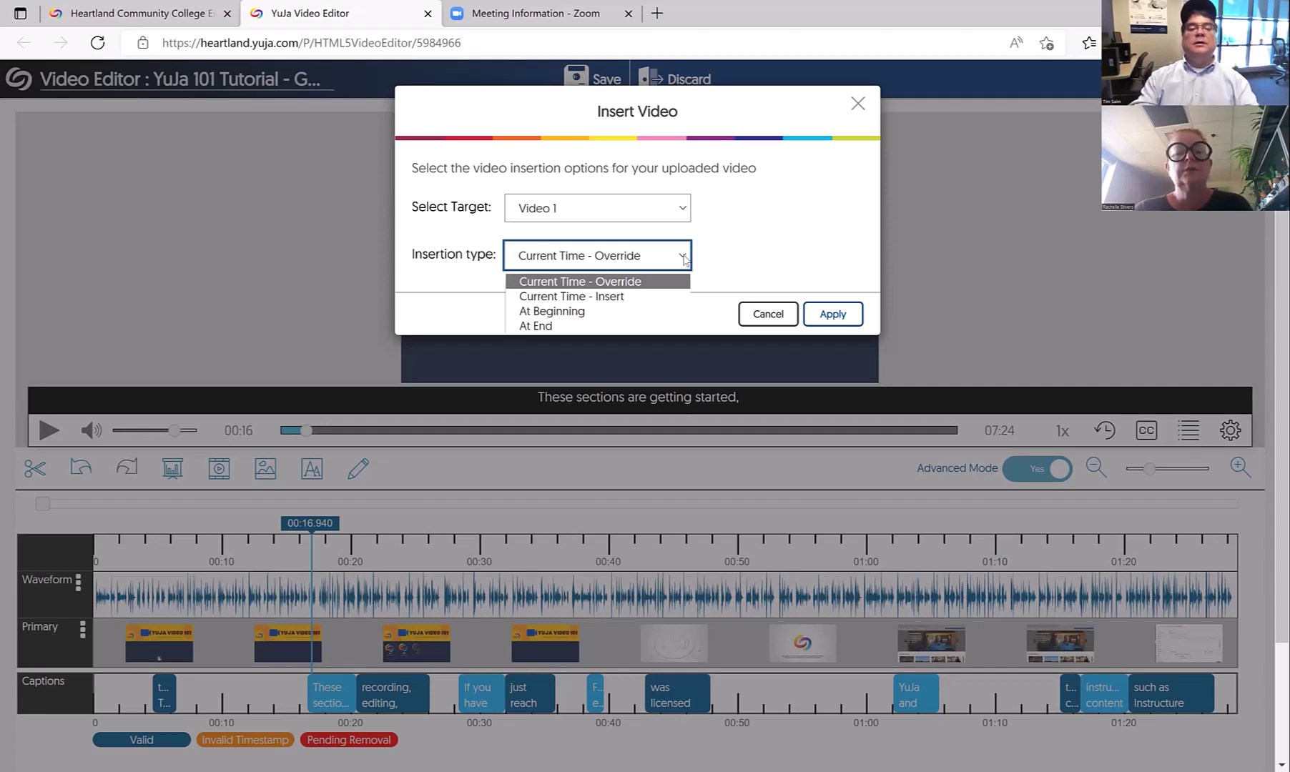
{"action": "left_click", "coordinate": [599, 297]}
{"action": "left_click", "coordinate": [832, 315]}
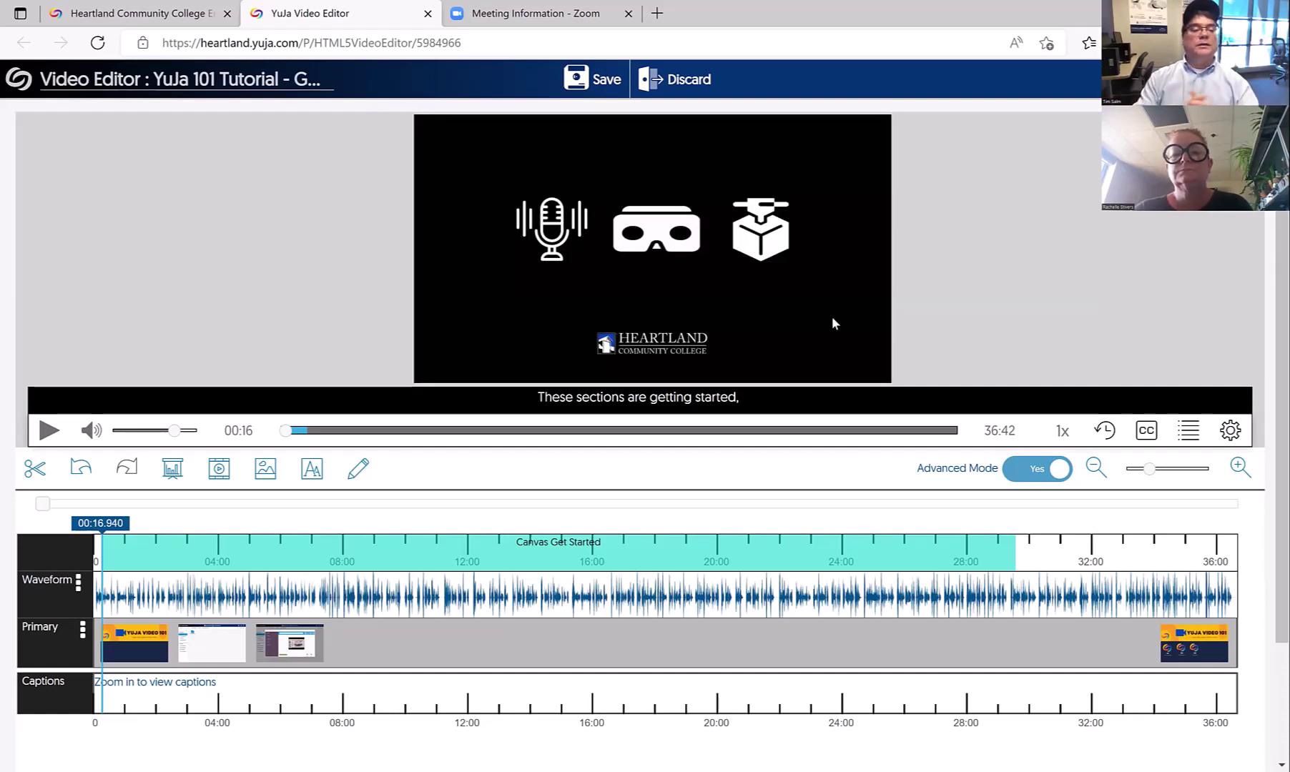
{"action": "left_click", "coordinate": [81, 468]}
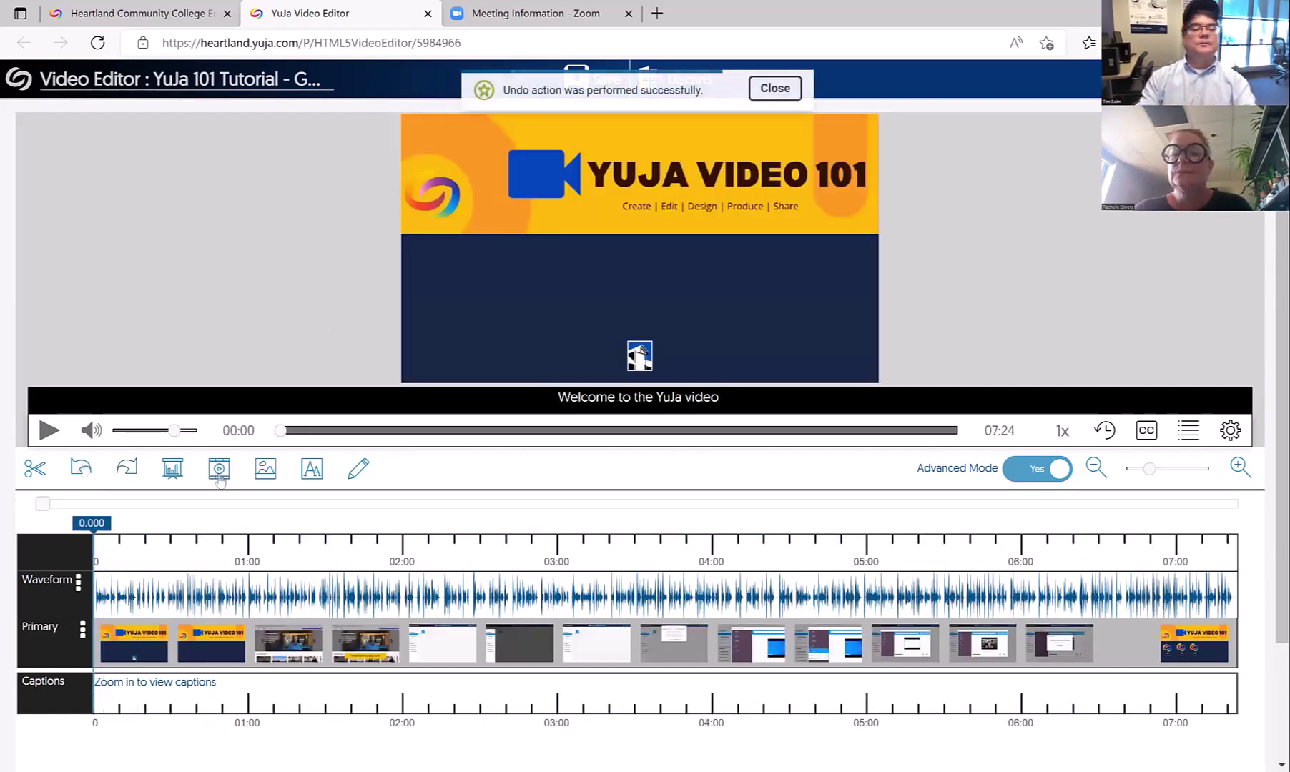
View the insertion types offered for adding Canvas Get Started at the start of the timeline, and cancel the insertion
{"action": "left_click", "coordinate": [219, 475]}
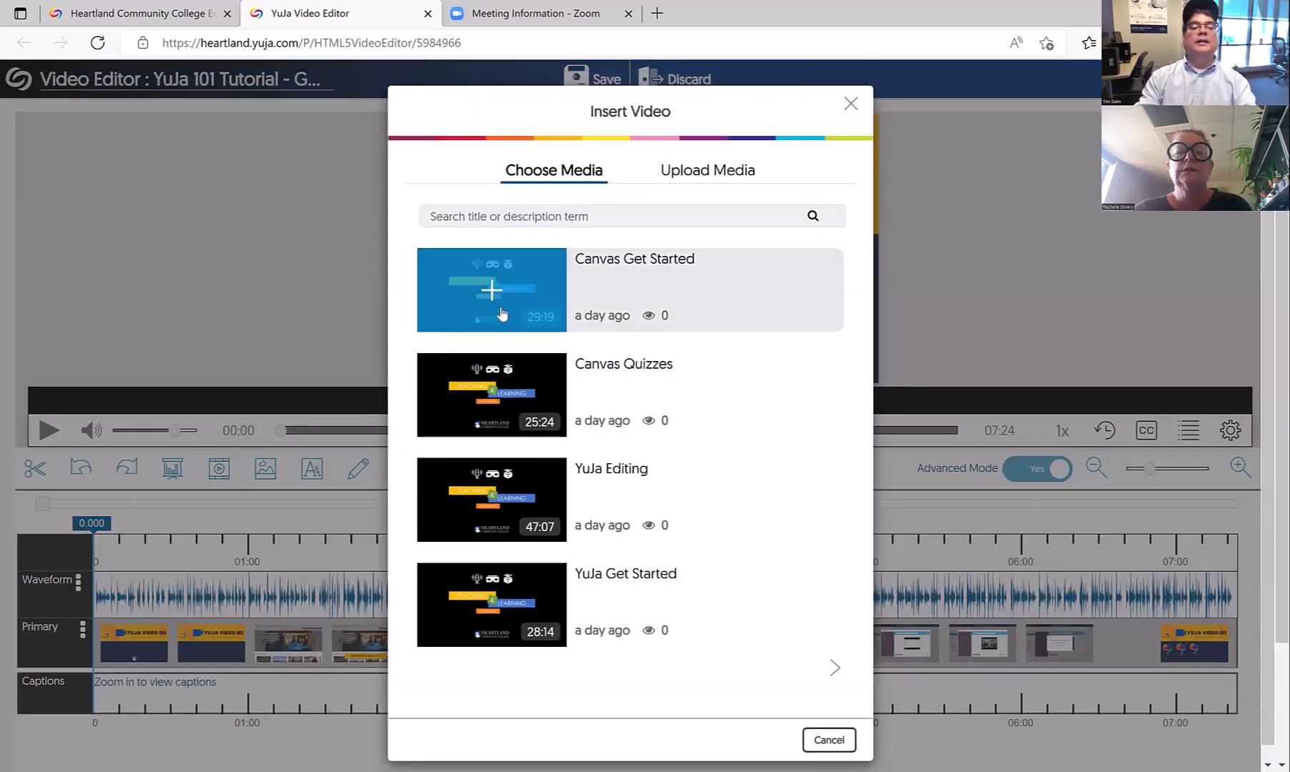
{"action": "left_click", "coordinate": [502, 313]}
{"action": "left_click", "coordinate": [682, 259]}
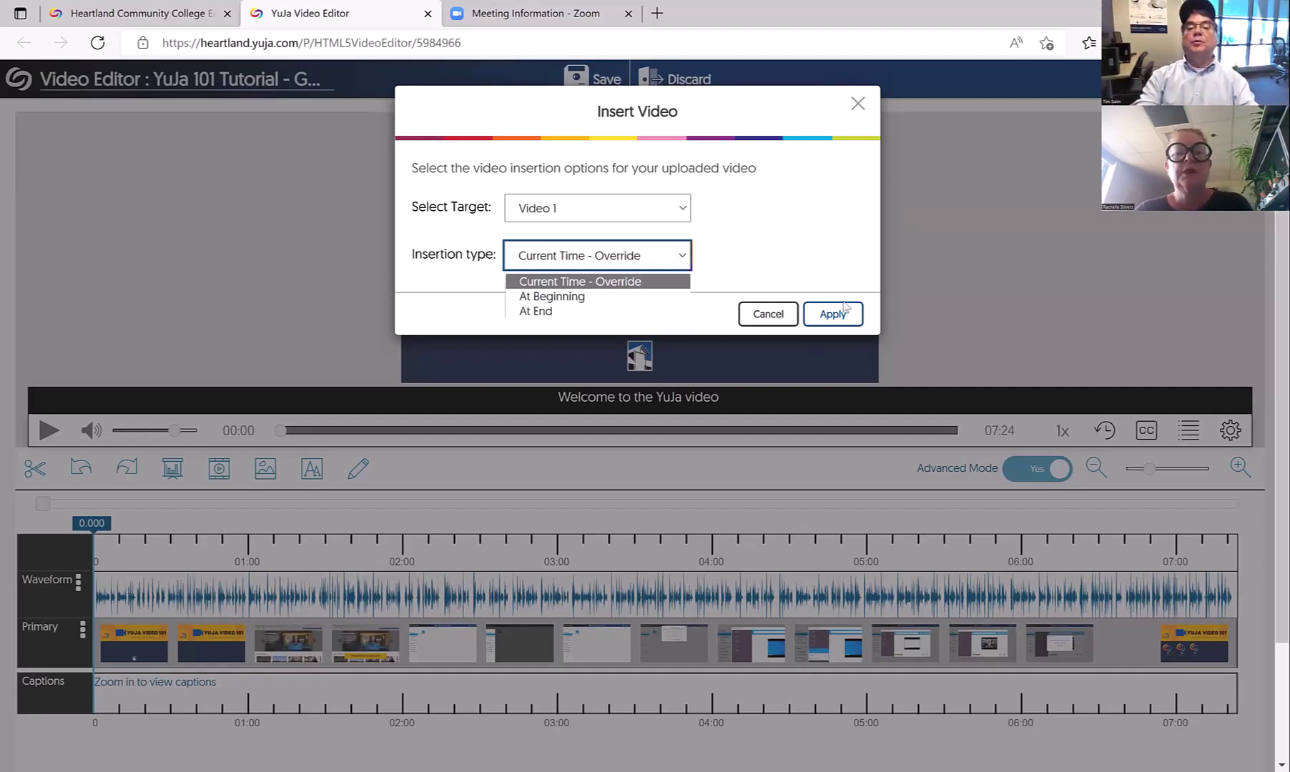
{"action": "left_click", "coordinate": [769, 315]}
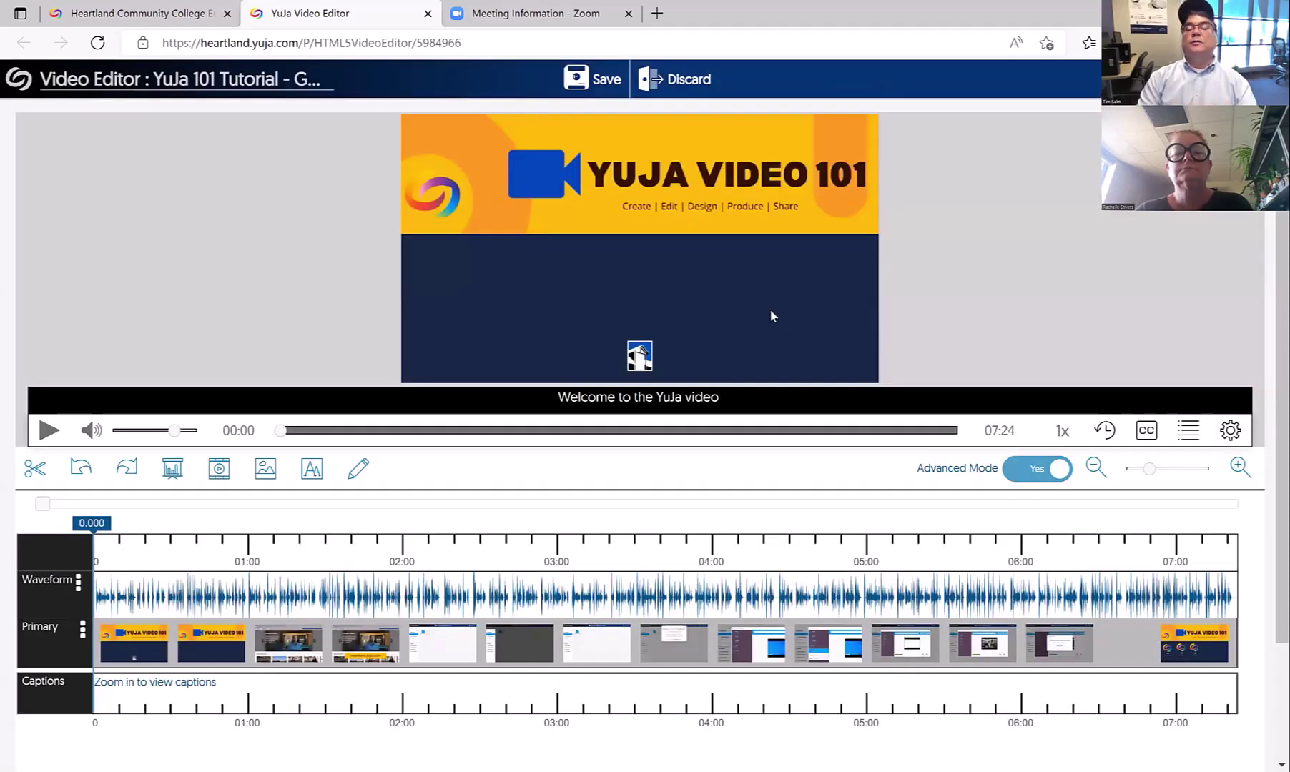